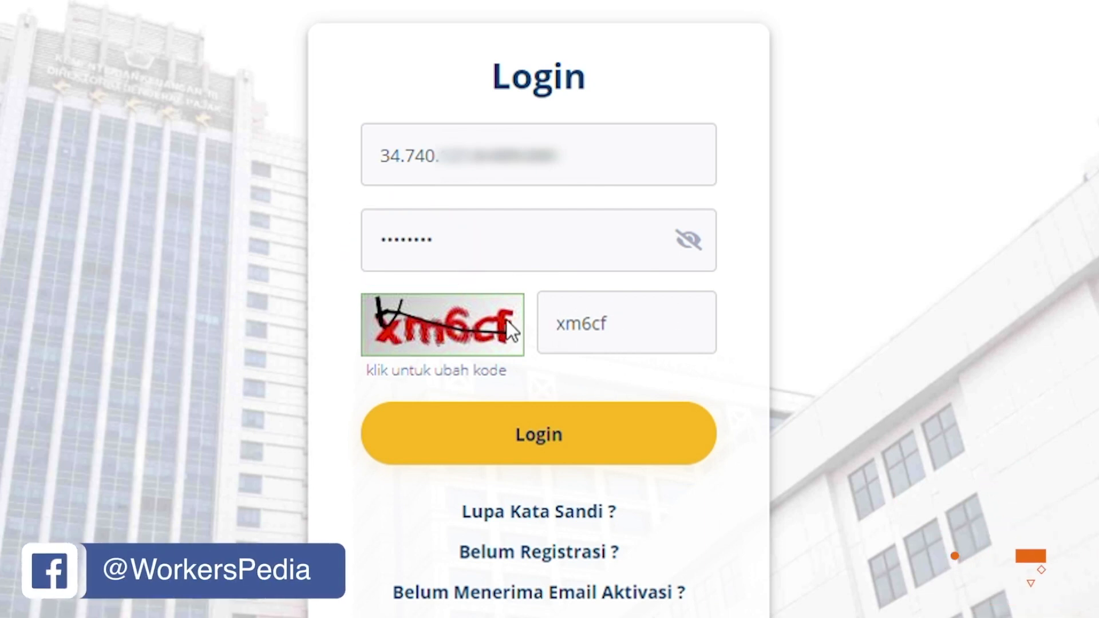
Log in to the DJP account and start creating a new tax return (Buat SPT).
left_click(576, 440)
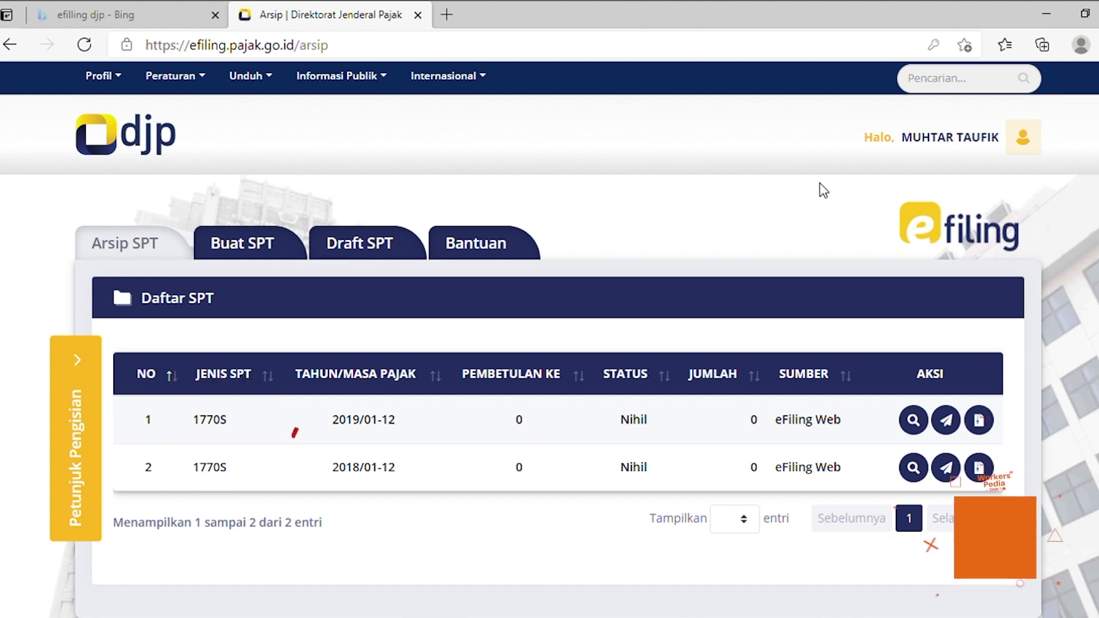
left_click(252, 247)
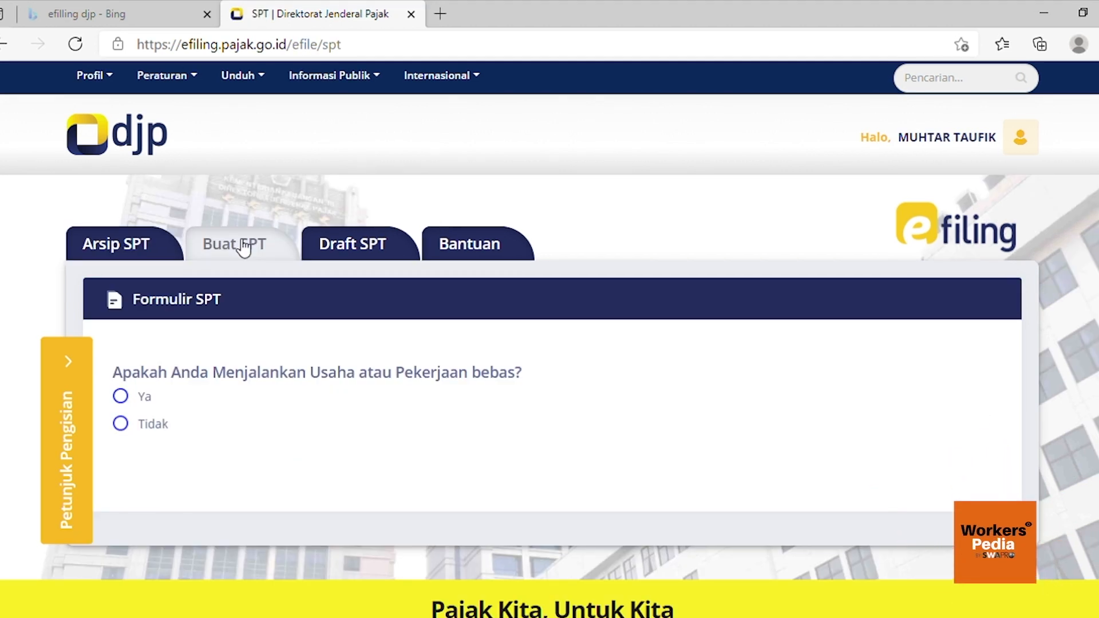
Answer Tidak to running a business or freelance work and Tidak to separate spousal tax obligations (MT/PH).
scroll(245, 248, "down", 1)
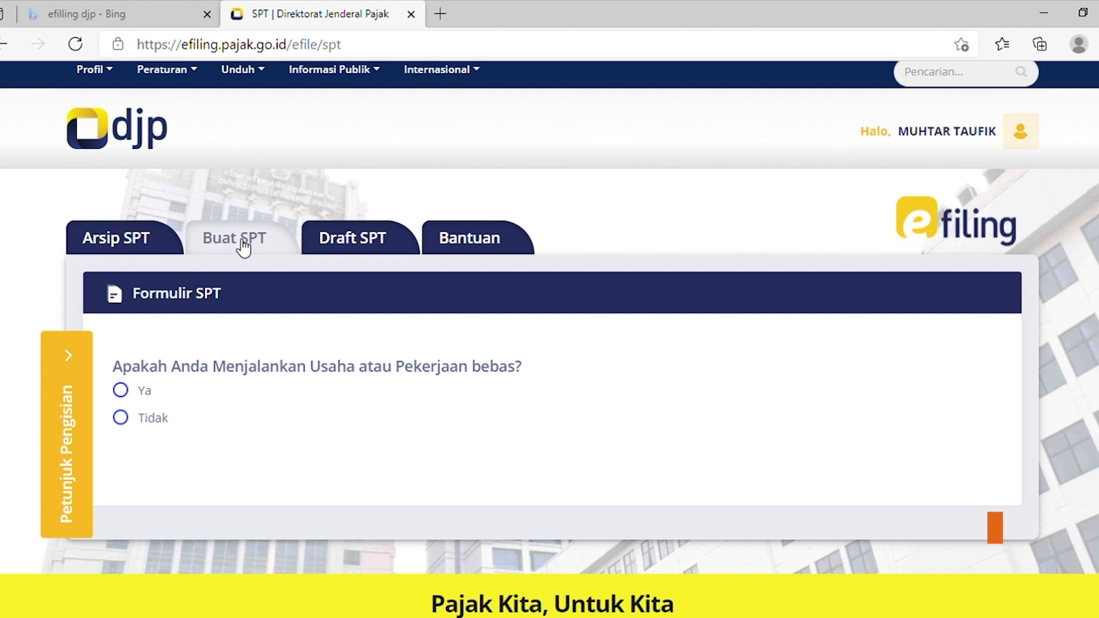
left_click(121, 419)
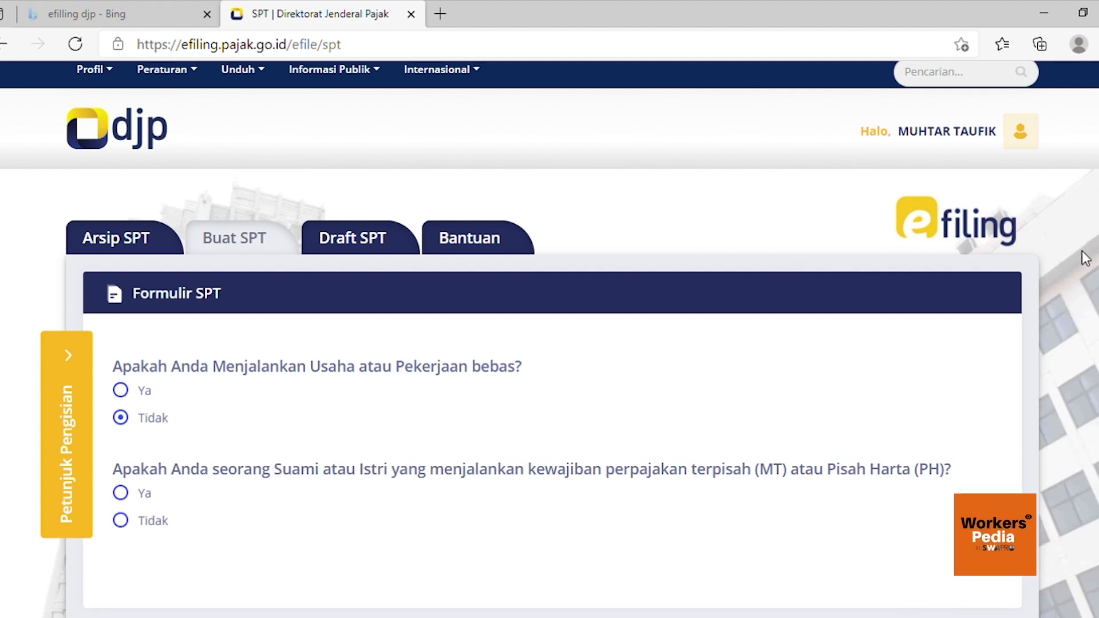
scroll(550, 344, "down", 2)
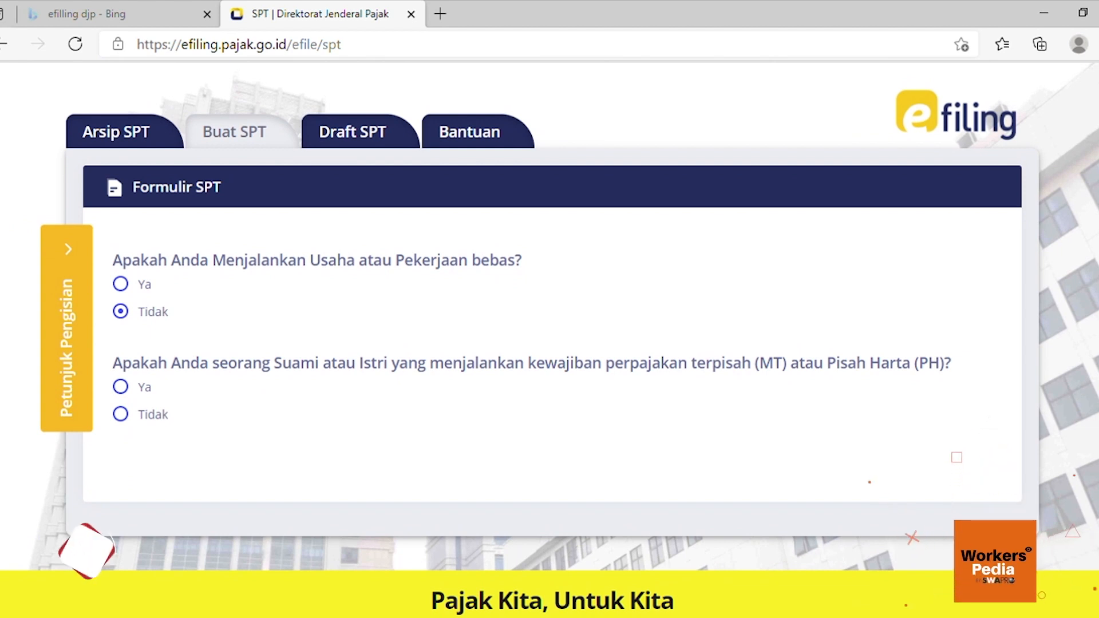
scroll(550, 343, "down", 3)
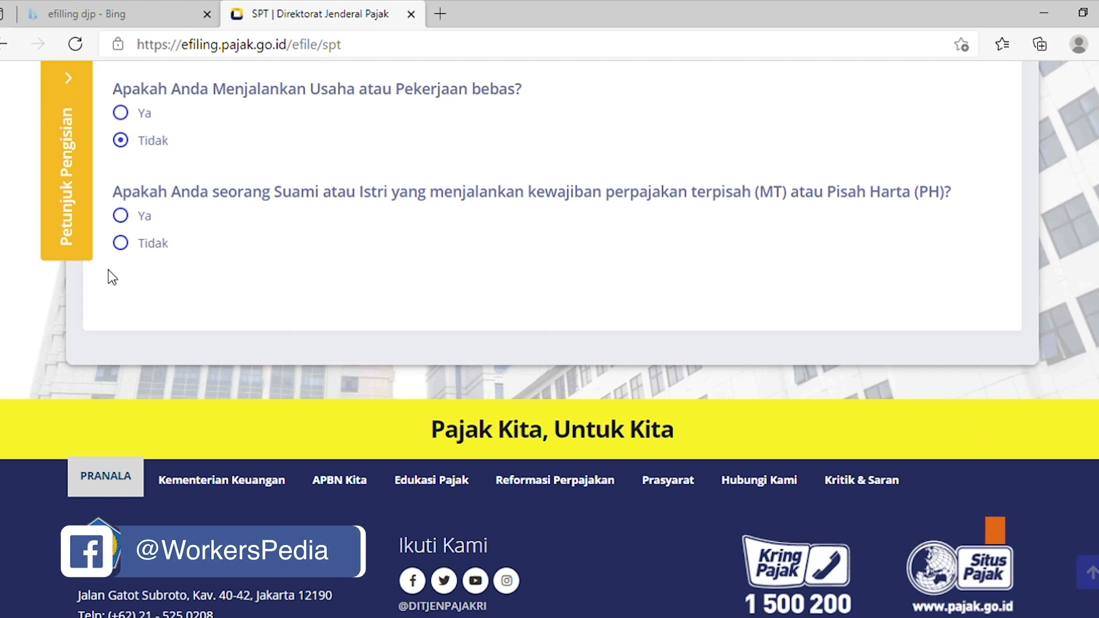
left_click(122, 244)
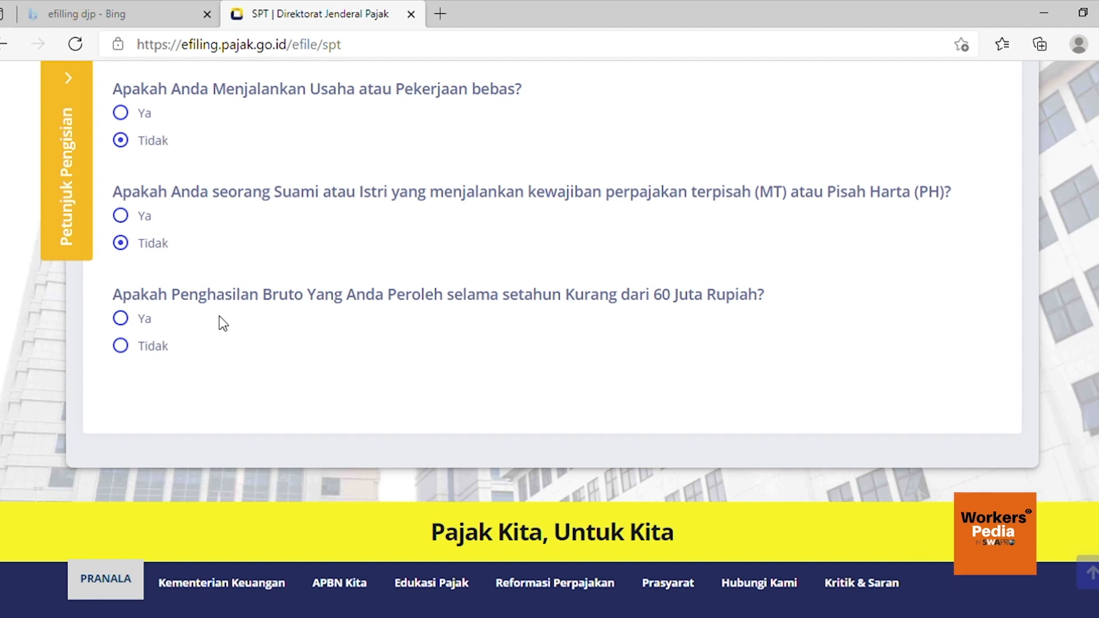
Answer Tidak to annual gross income under 60 million rupiah and open form 1770 S in guided mode (Dengan panduan).
left_click(127, 351)
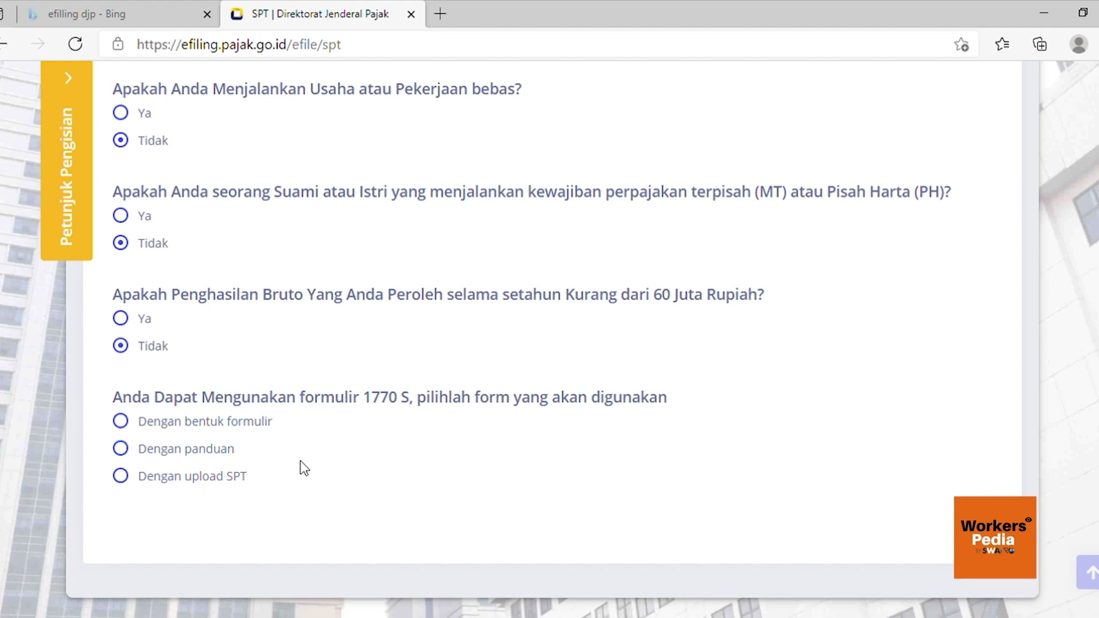
left_click(129, 456)
left_click(267, 543)
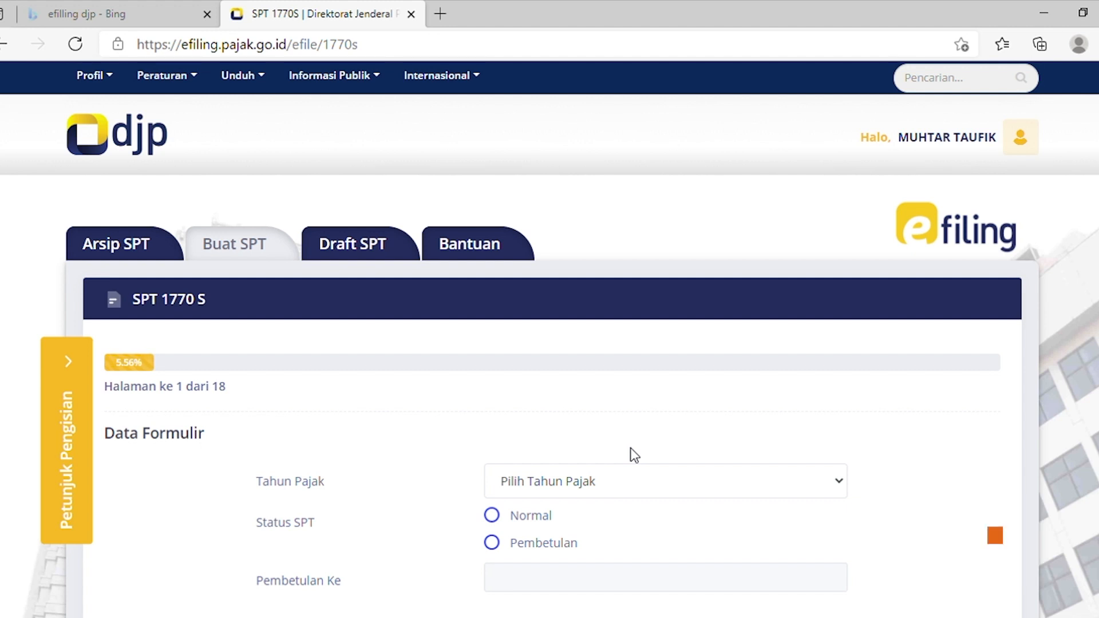
Set the return's tax year (Tahun Pajak) to 2020 and its SPT status to Normal.
scroll(616, 459, "down", 2)
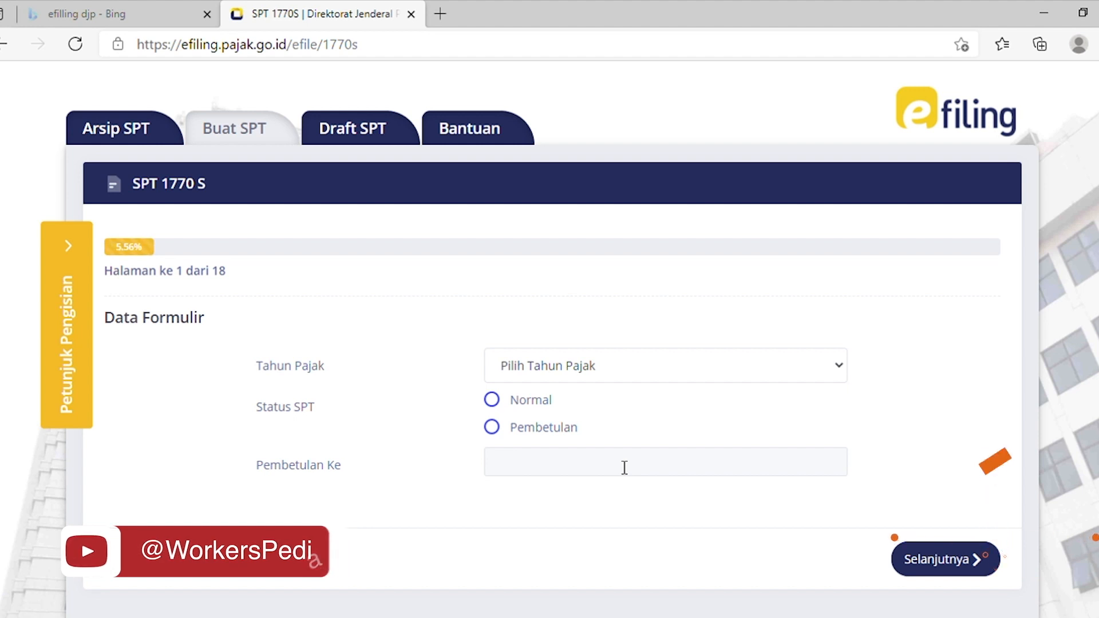
left_click(691, 376)
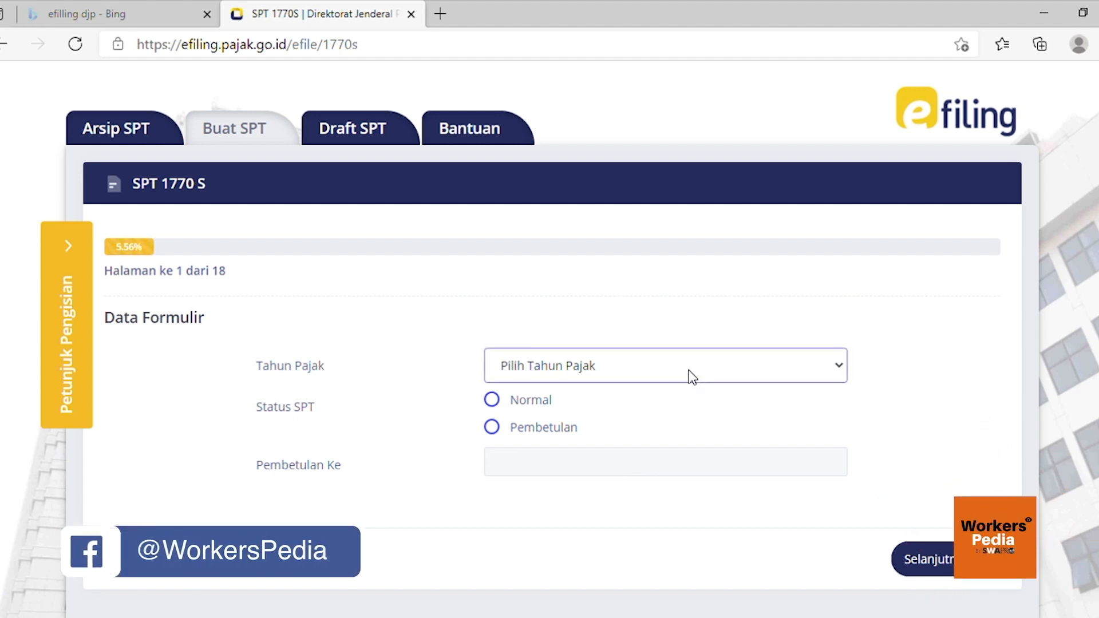
left_click(678, 416)
left_click(492, 402)
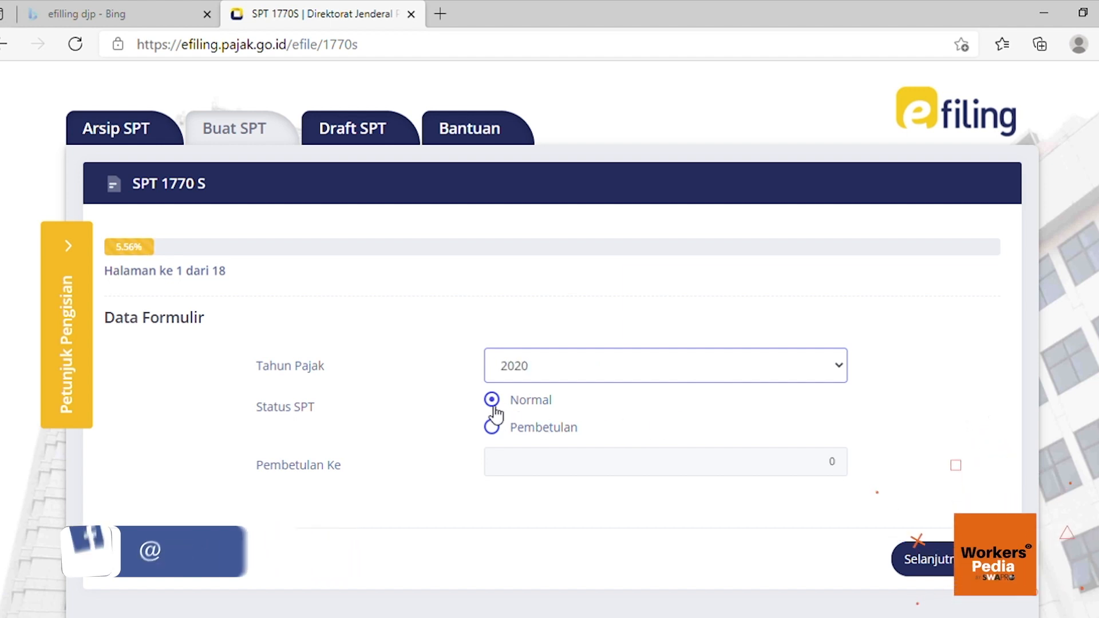
left_click(497, 402)
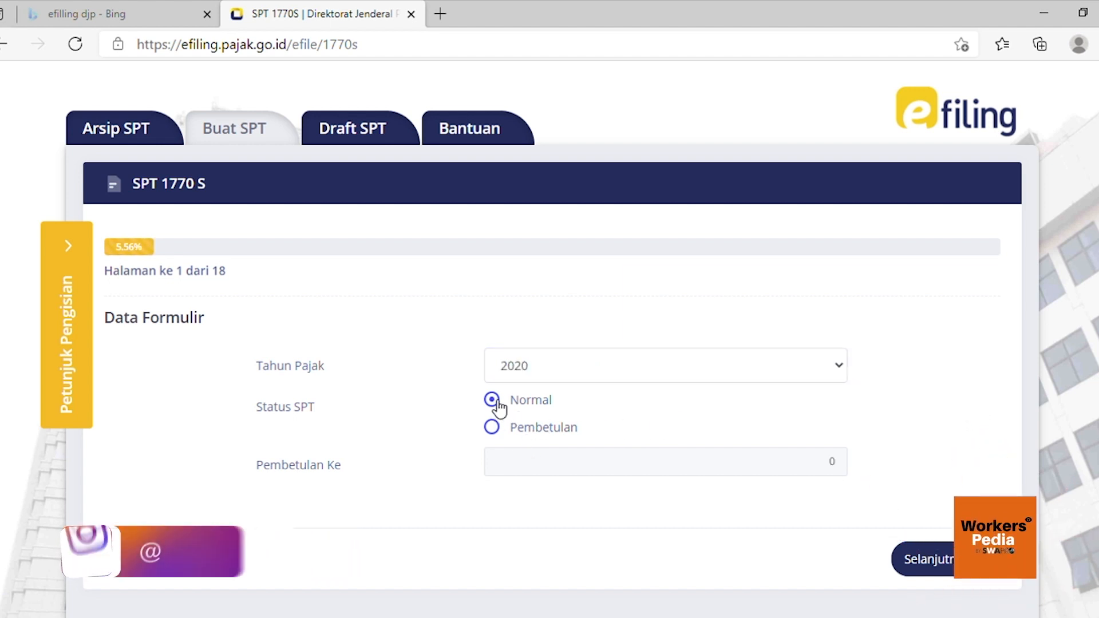
left_click(530, 467)
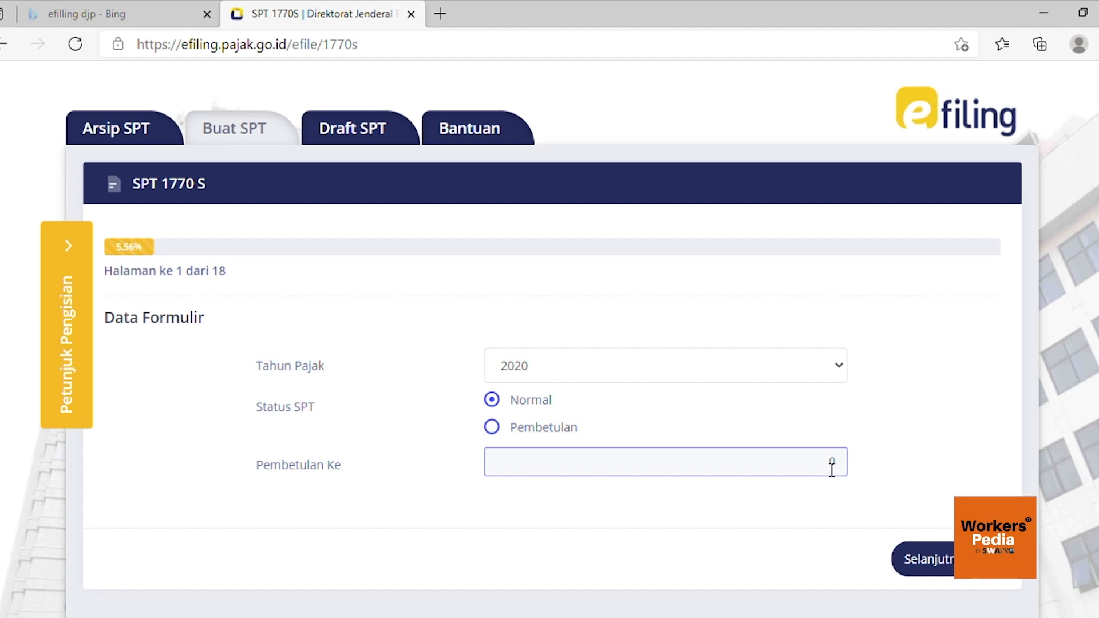
Continue to page 2 and answer Tidak to using the 2020 tax payment data offered by the system.
left_click(950, 570)
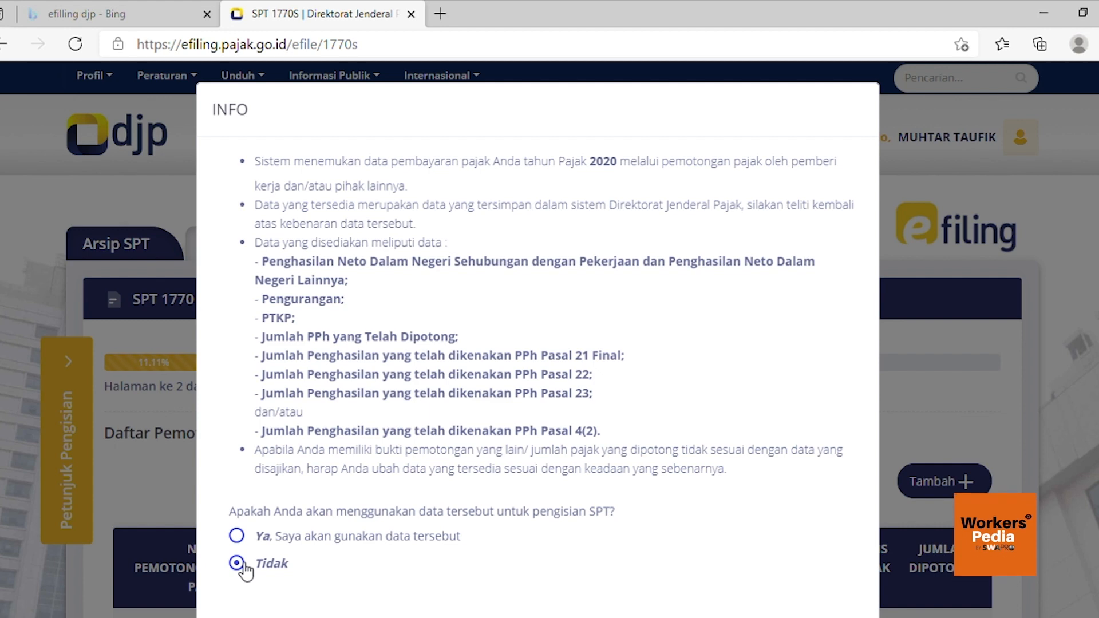
scroll(528, 462, "down", 5)
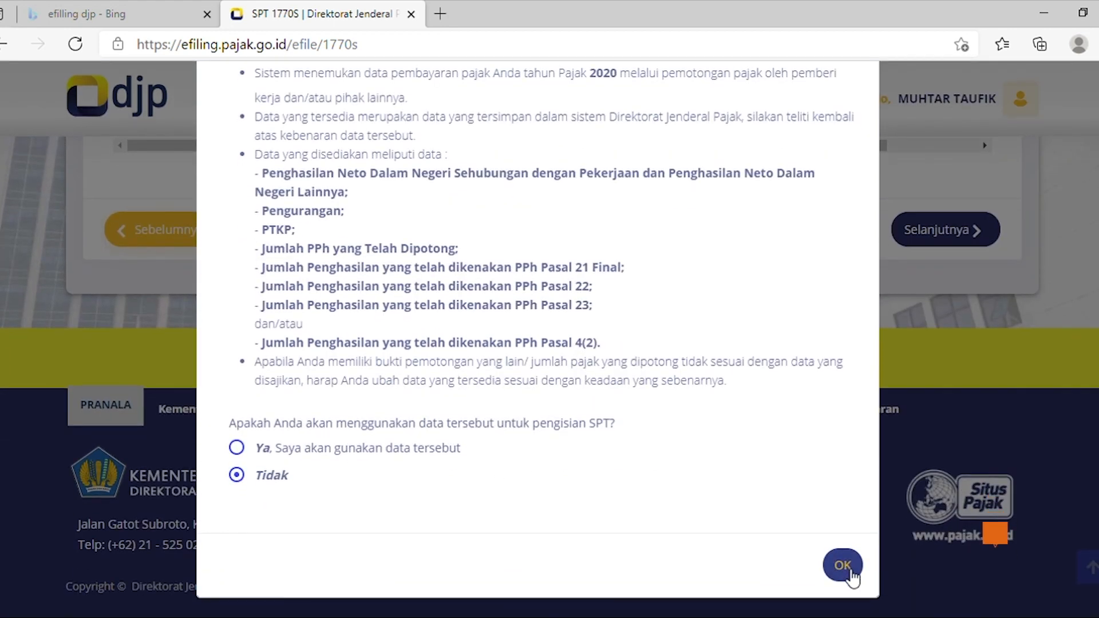
left_click(844, 567)
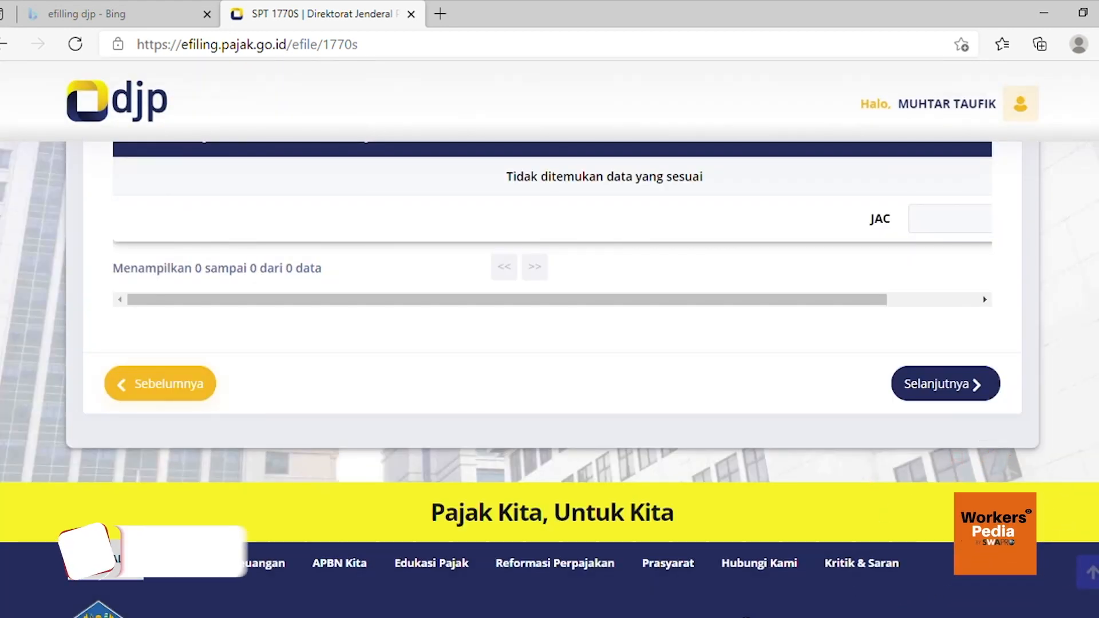
Try to save a new withholding slip (Bukti Potong) with only the tax type Pasal 21 set, and cancel the entry.
scroll(906, 471, "up", 5)
scroll(550, 338, "down", 1)
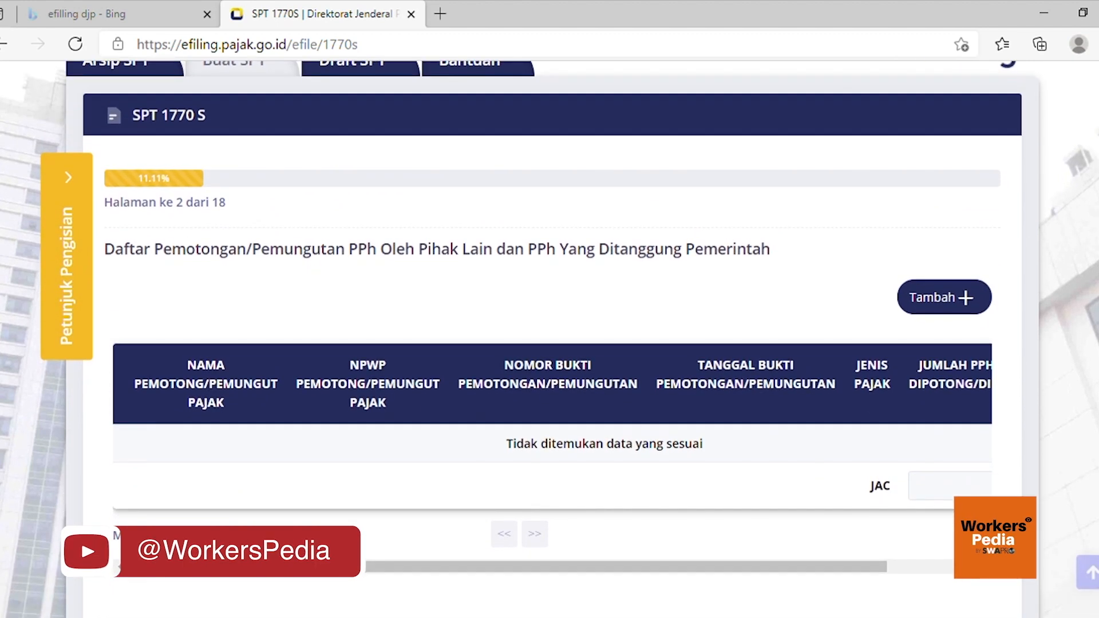
left_click(922, 299)
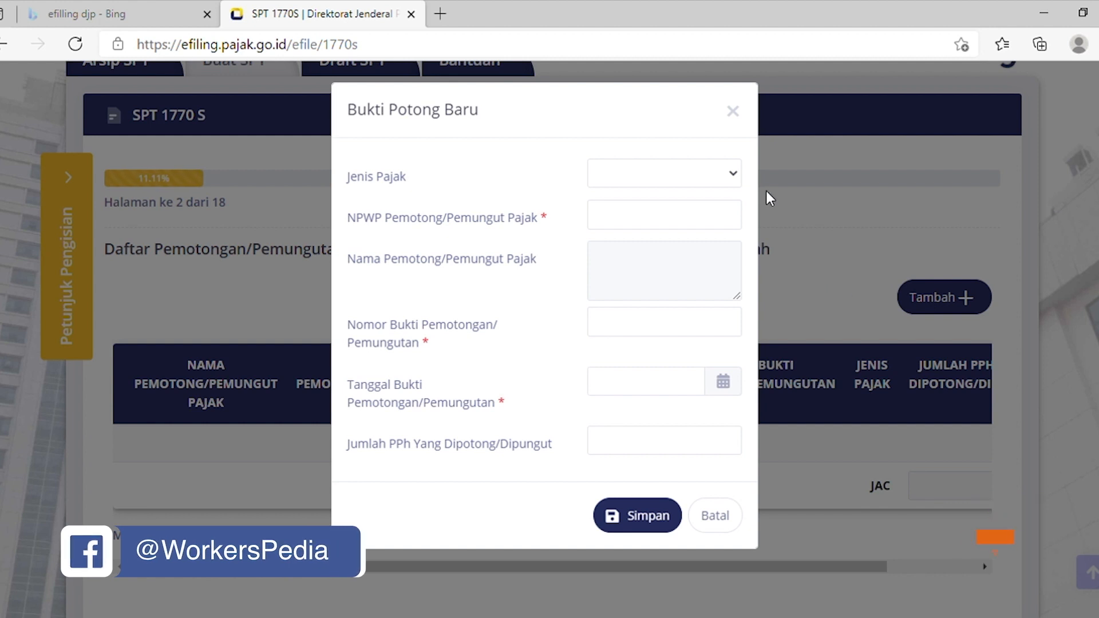
left_click(733, 173)
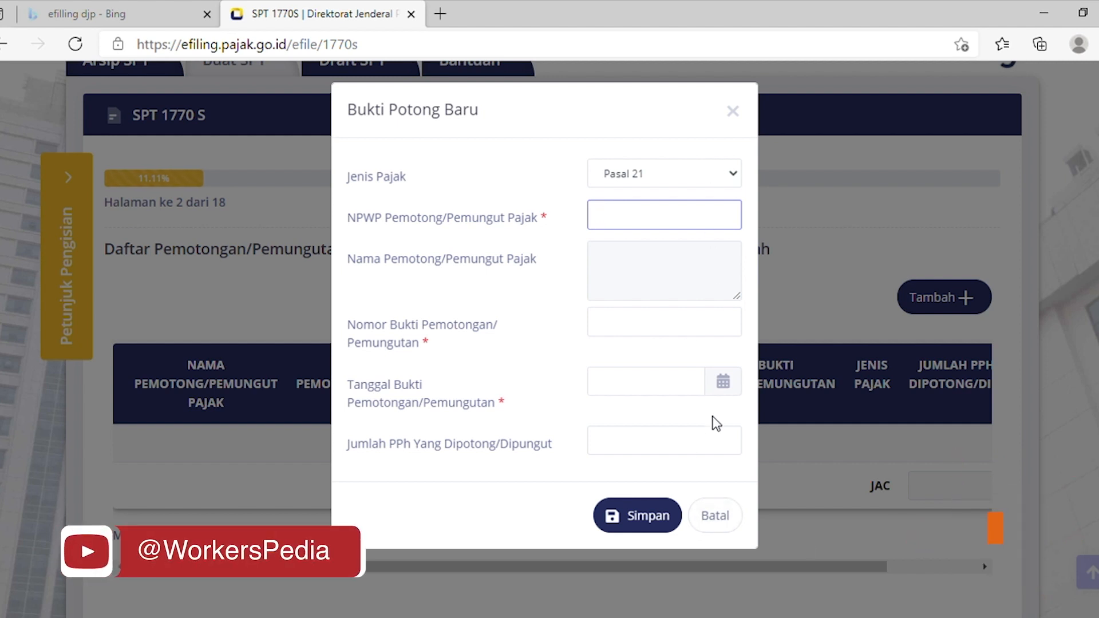
left_click(647, 511)
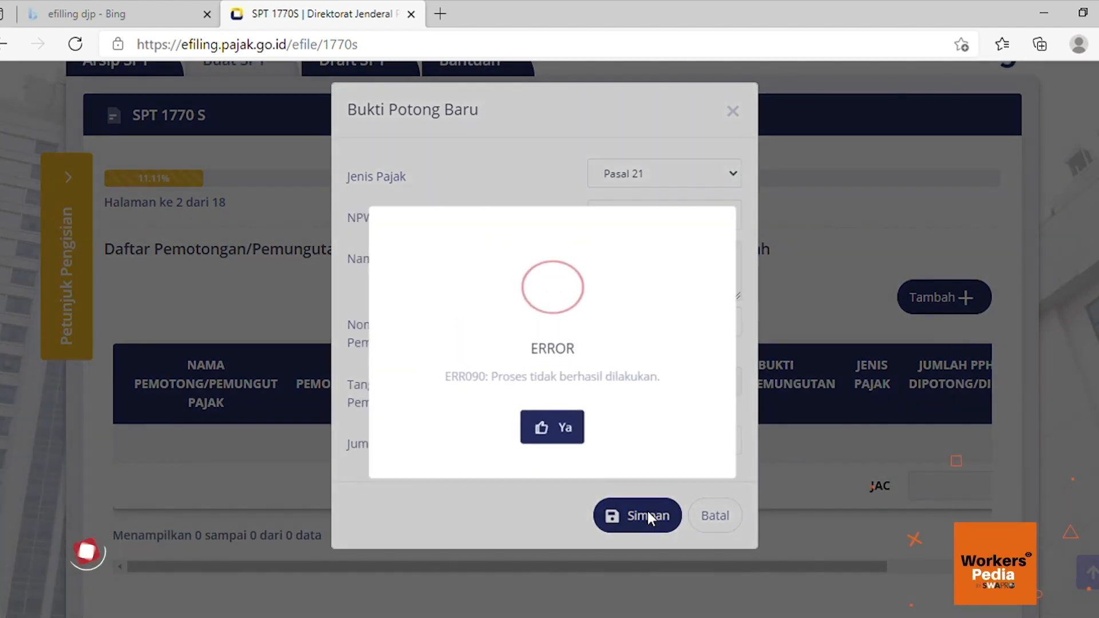
left_click(579, 442)
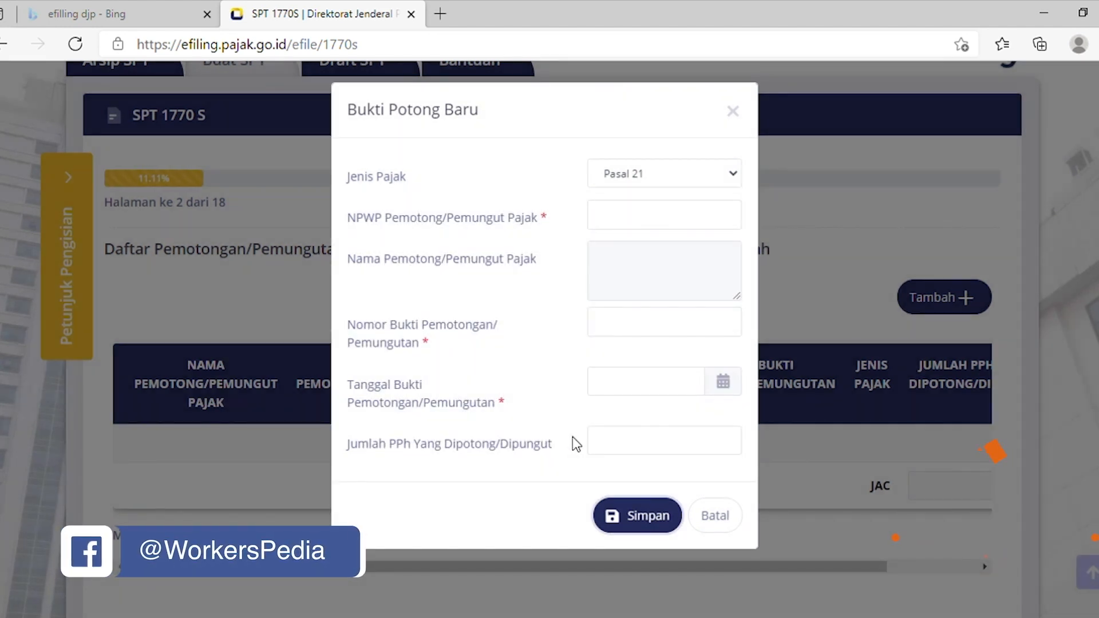
left_click(727, 516)
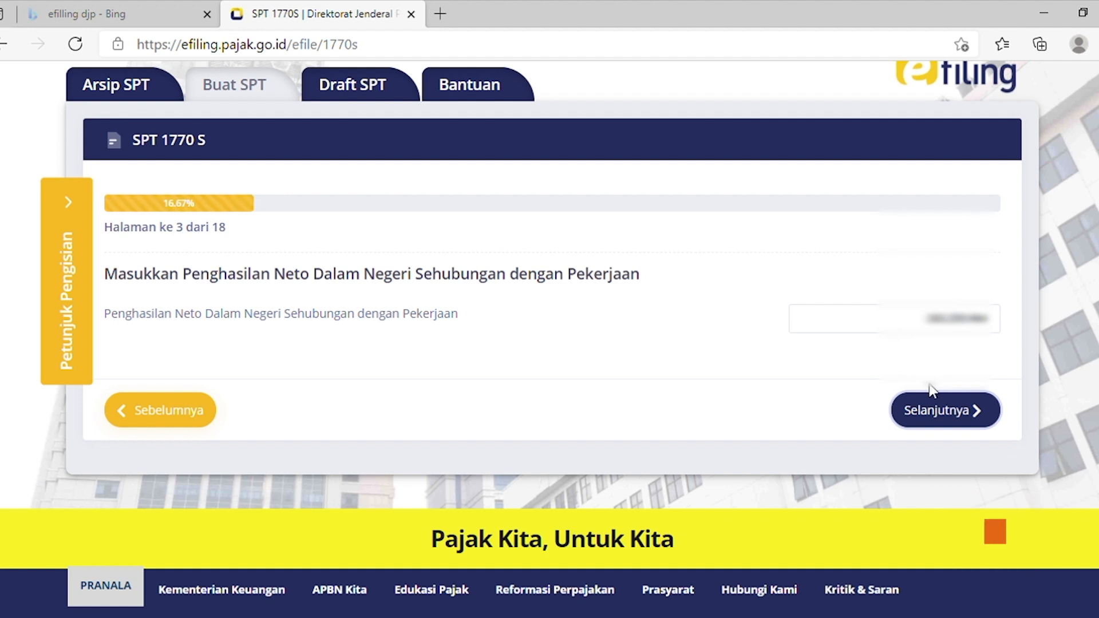
Continue past the net domestic employment income page and answer Tidak to having other domestic income.
left_click(939, 414)
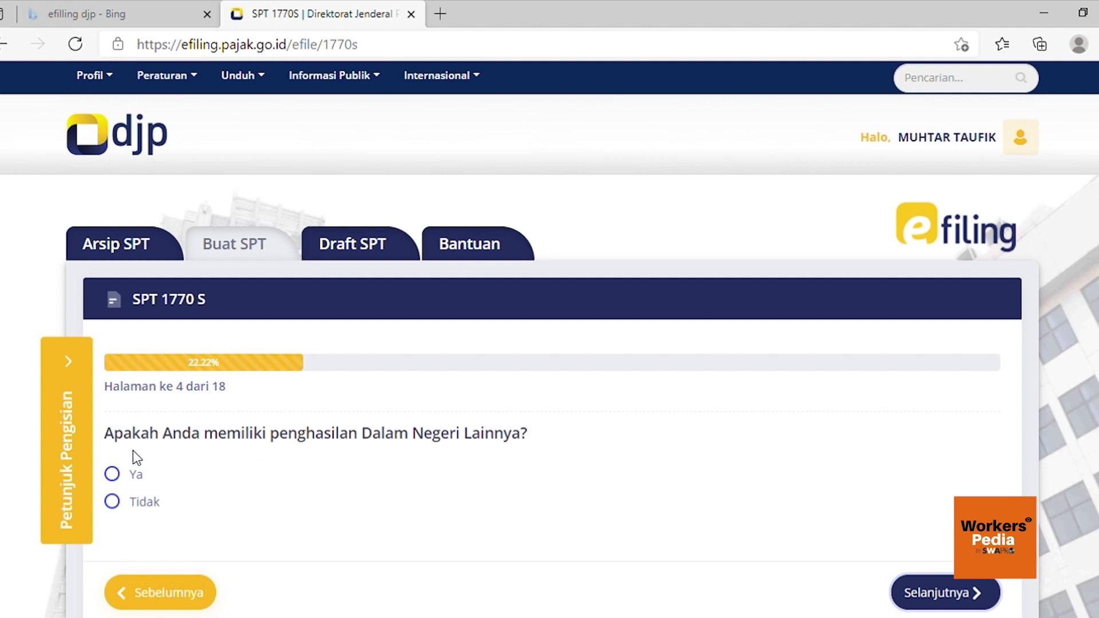
left_click(113, 502)
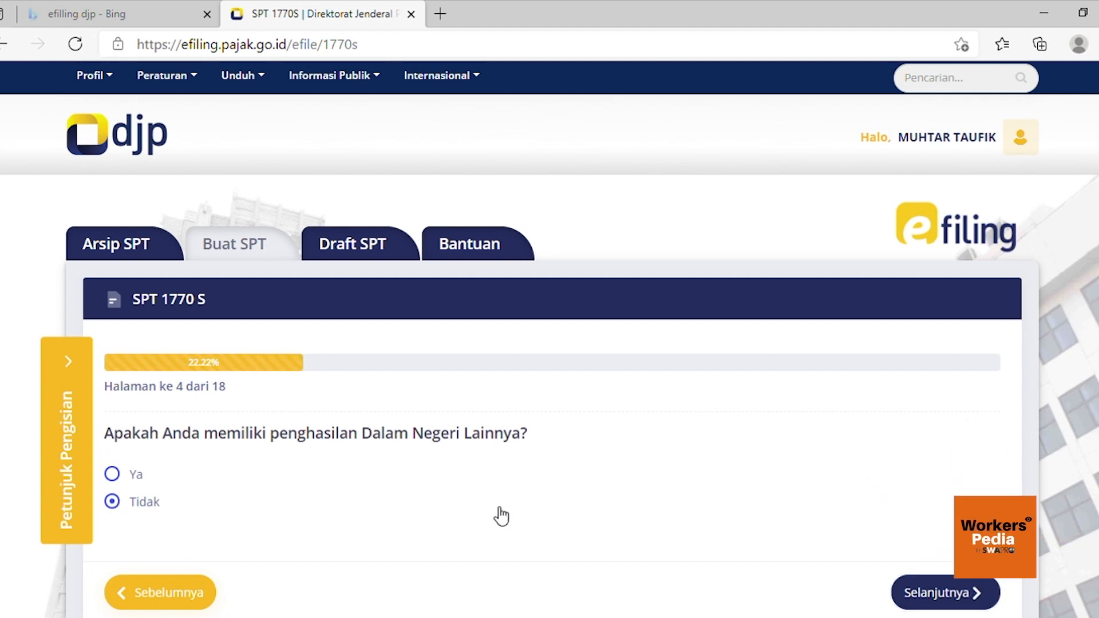
left_click(938, 587)
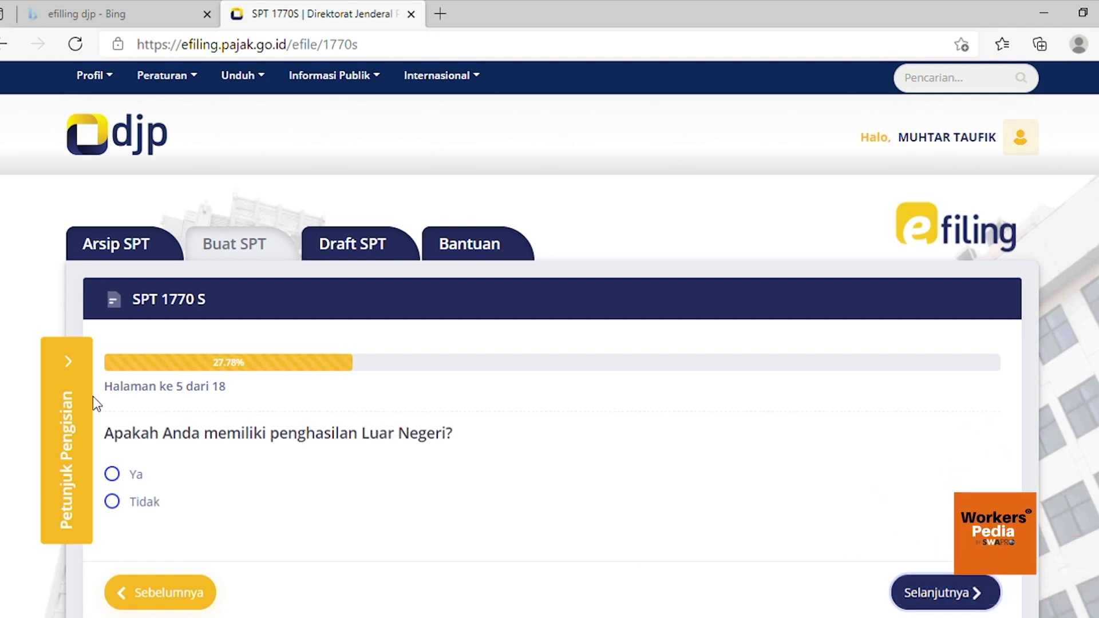
Answer Tidak to having foreign income (penghasilan Luar Negeri) and continue to page 6.
left_click(114, 476)
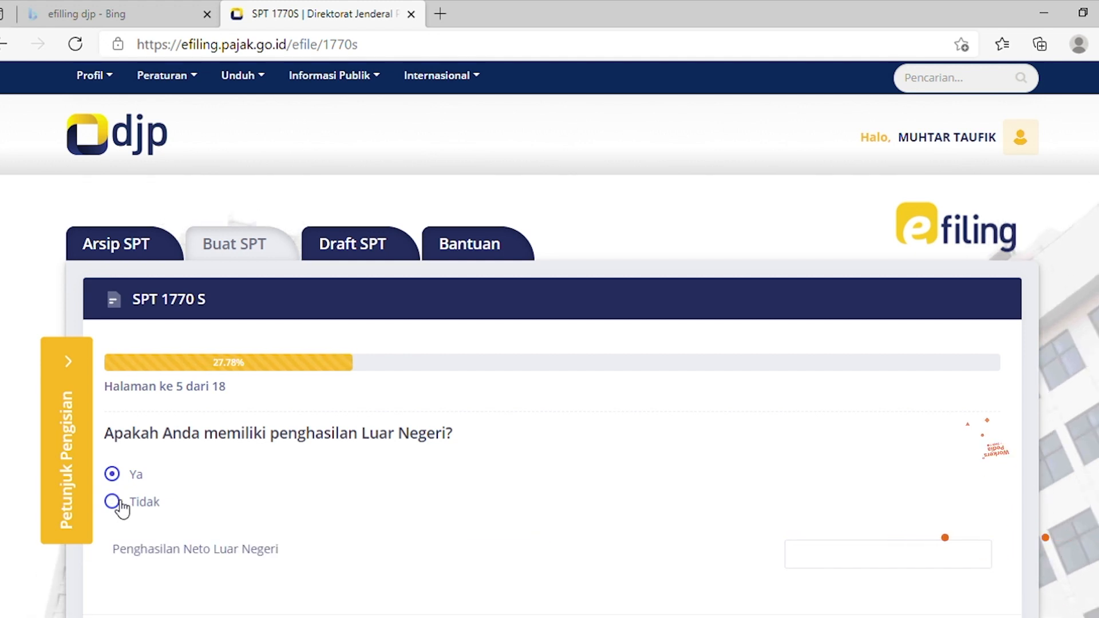
left_click(118, 503)
scroll(756, 504, "down", 1)
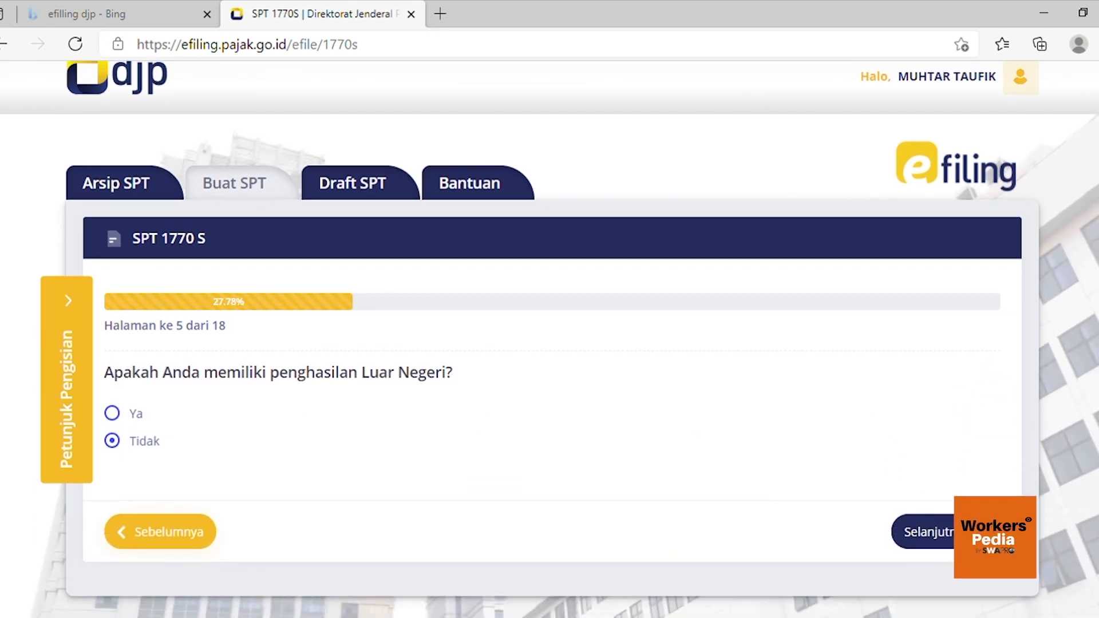
left_click(967, 532)
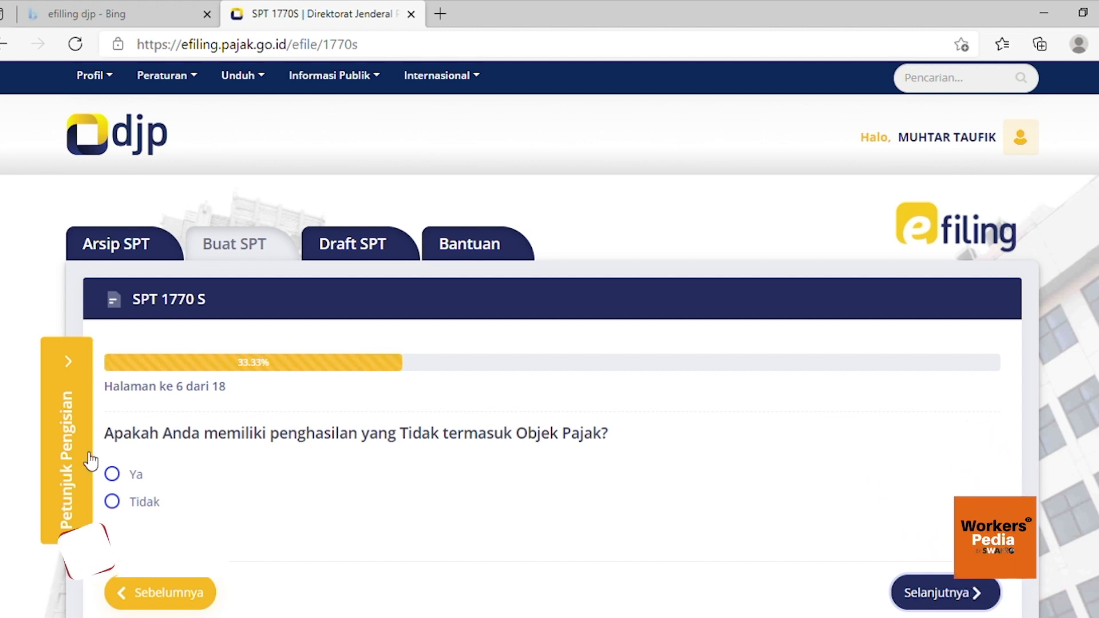
Answer Tidak to having income that is not a tax object and Ya to having income already subject to final tax.
left_click(113, 503)
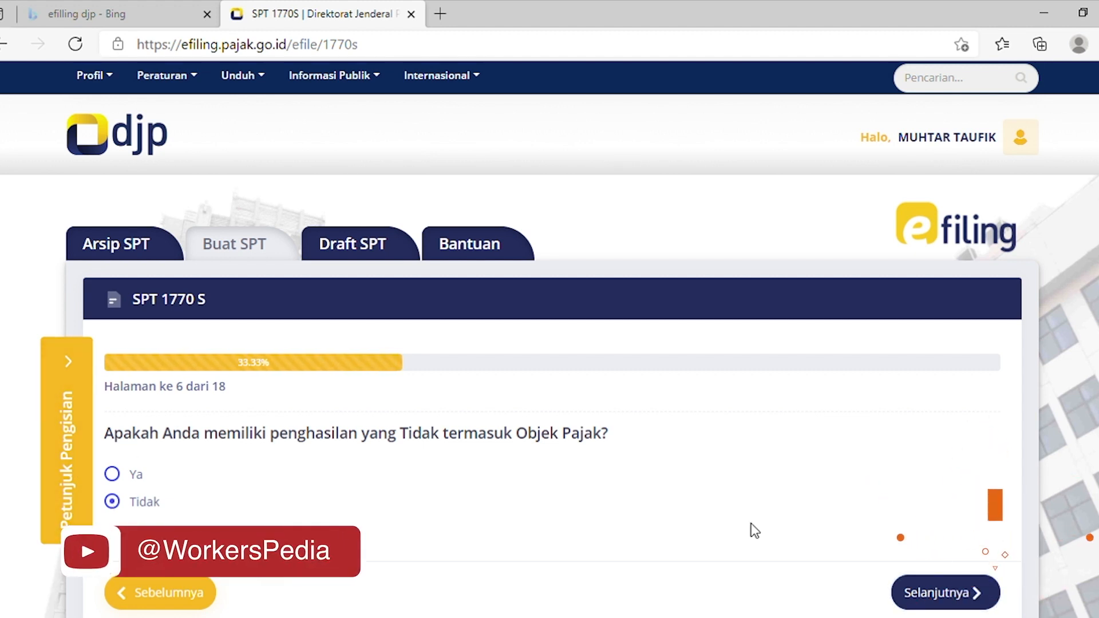
left_click(961, 596)
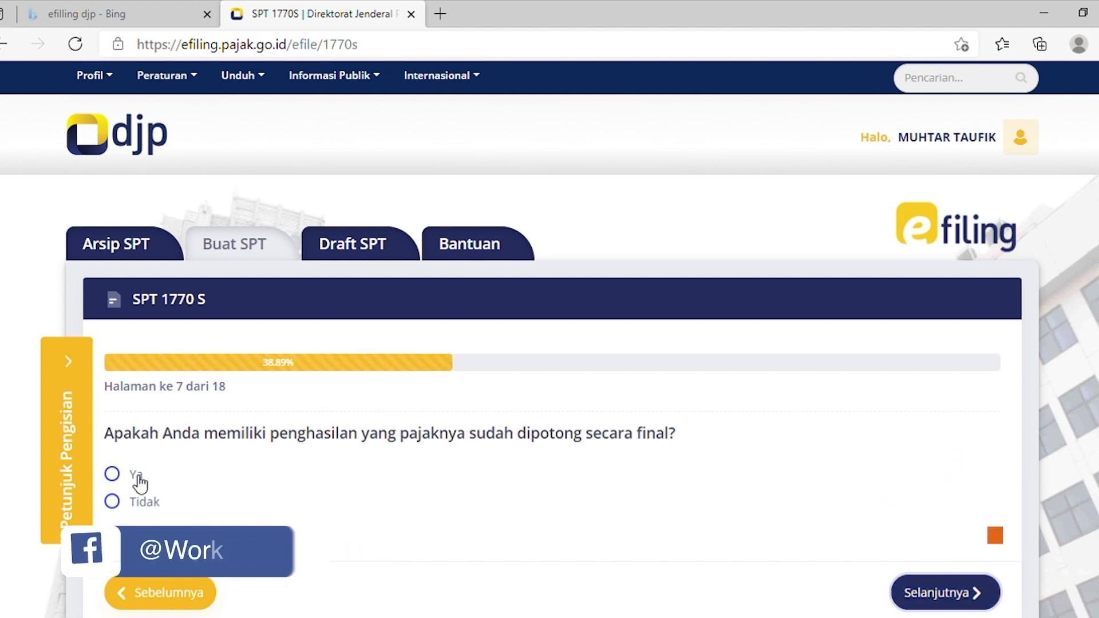
left_click(110, 475)
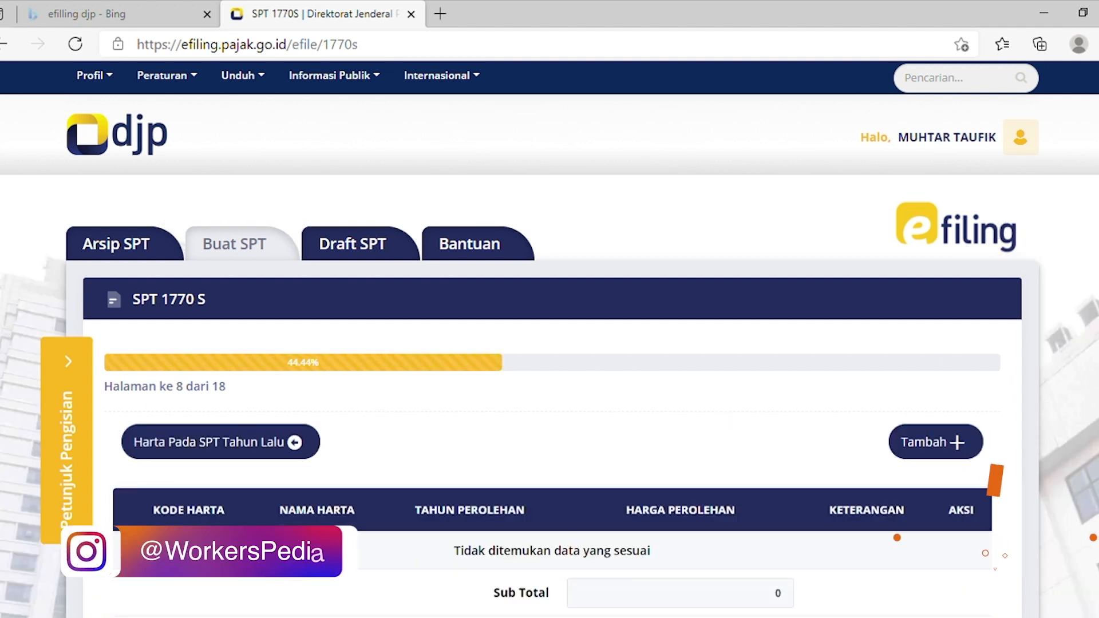
Load the assets from last year's return (Harta Pada SPT Tahun Lalu) and continue to the debt question on page 9.
scroll(683, 442, "down", 2)
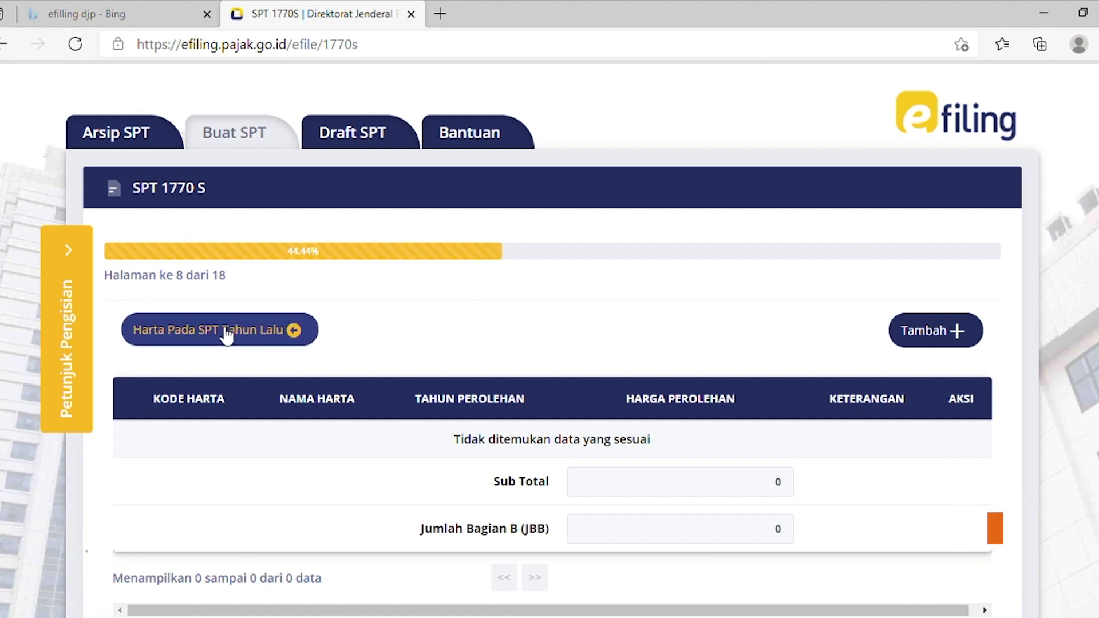
left_click(230, 338)
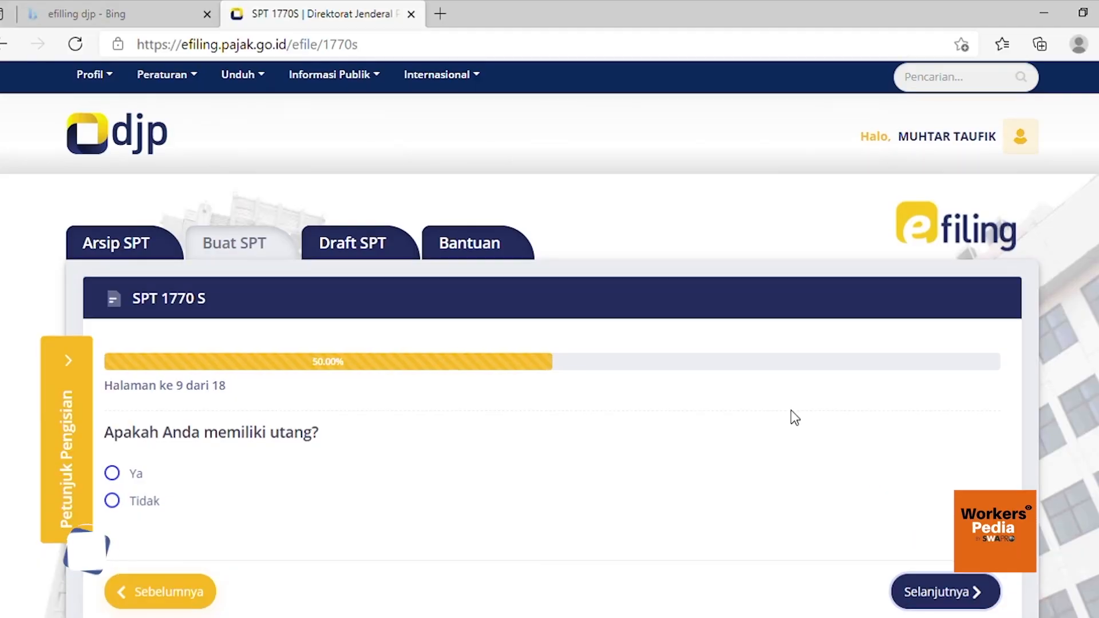
scroll(755, 458, "down", 1)
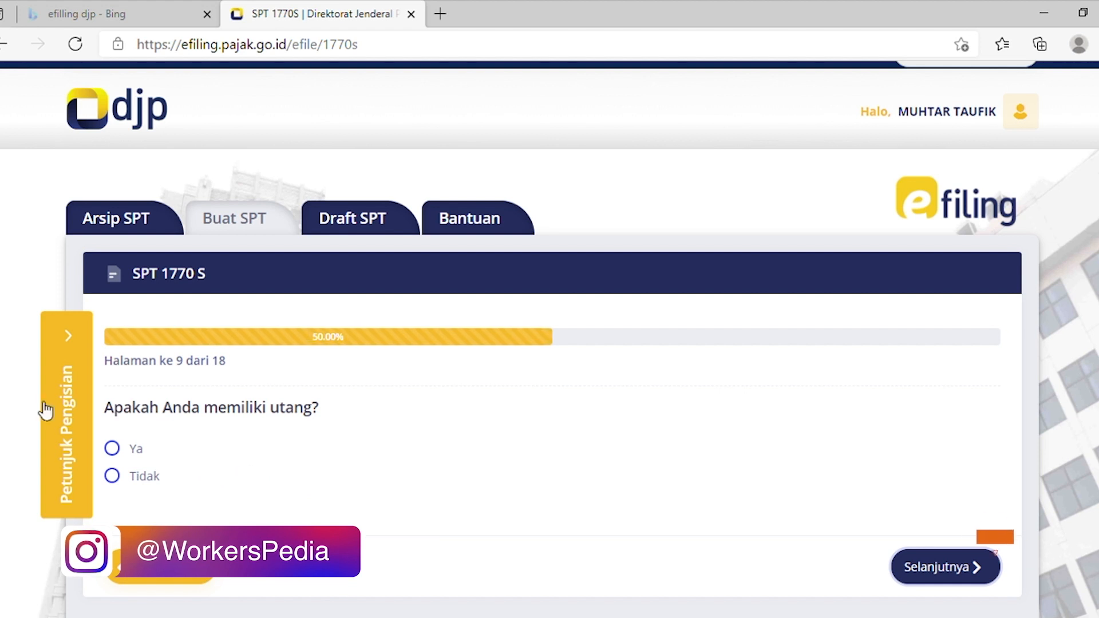
Answer Tidak to having debts (utang) and continue to the dependents question on page 10.
left_click(112, 476)
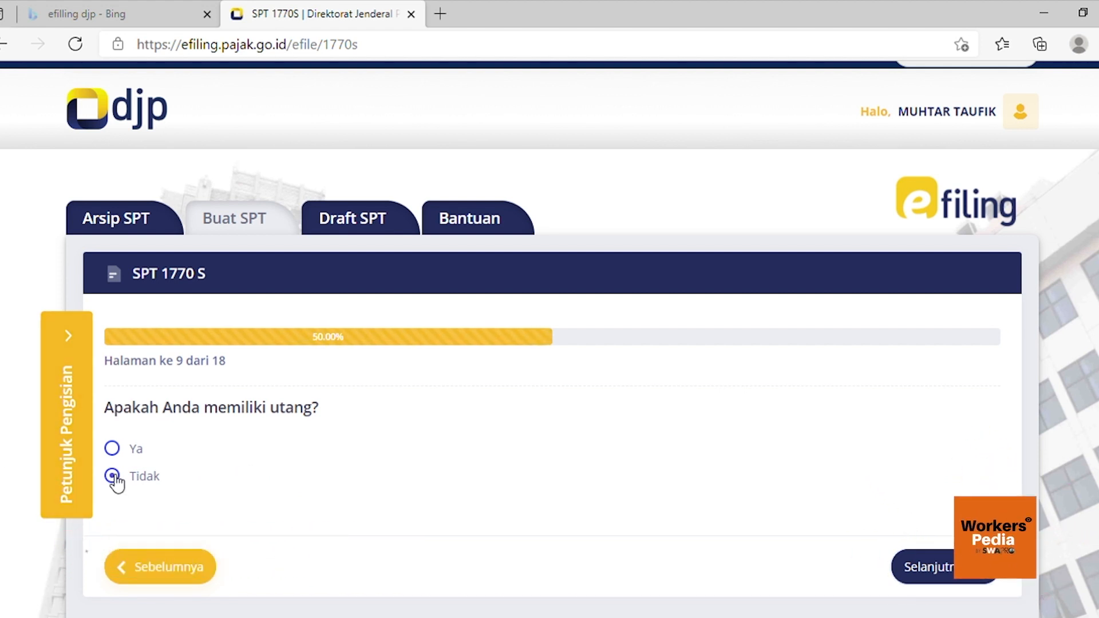
left_click(941, 572)
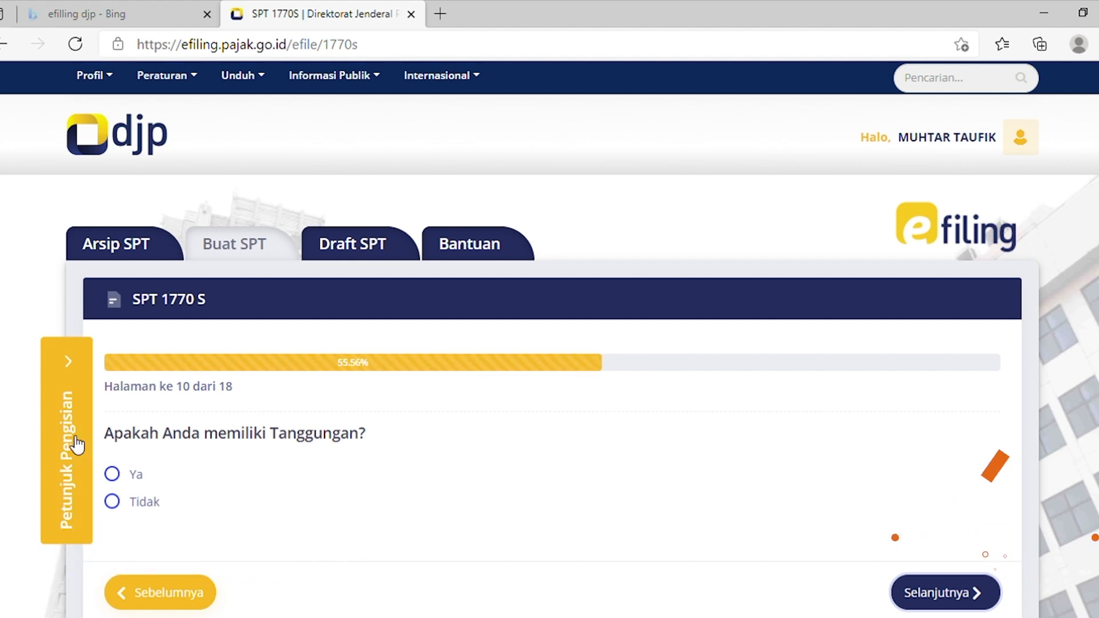
Try answering Ya to having dependents, load those from last year's return, and open the family data entry form.
left_click(126, 476)
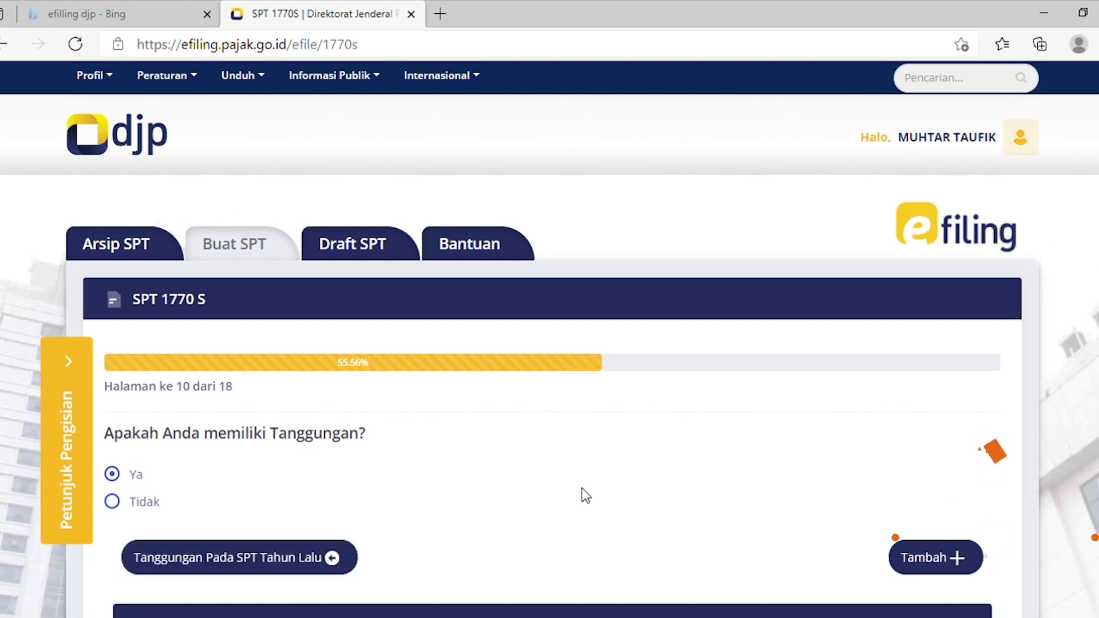
left_click(297, 553)
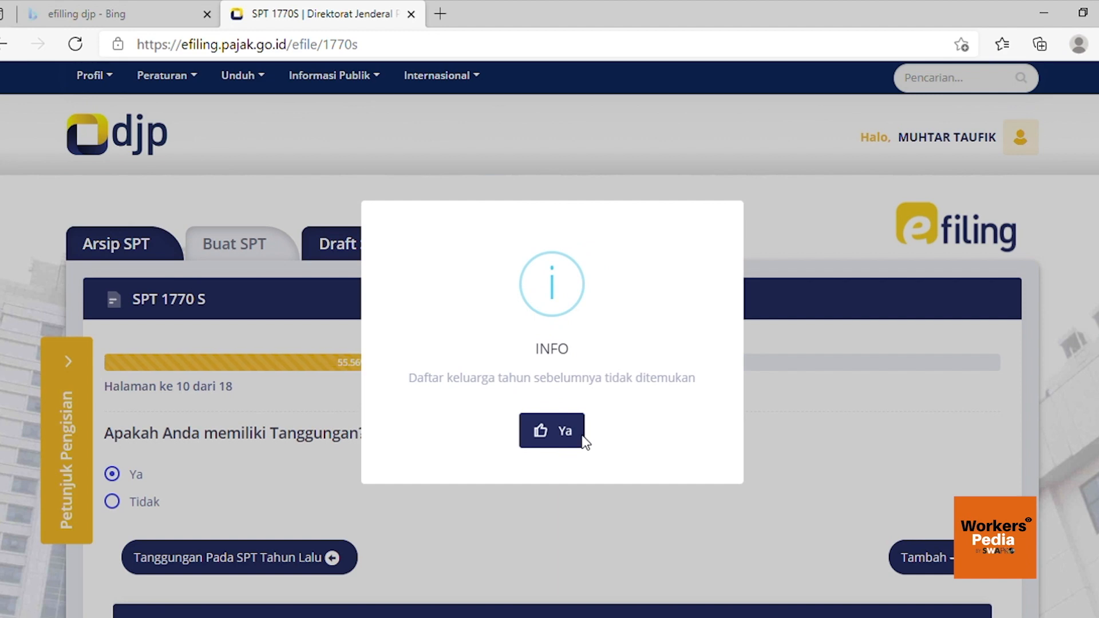
left_click(570, 438)
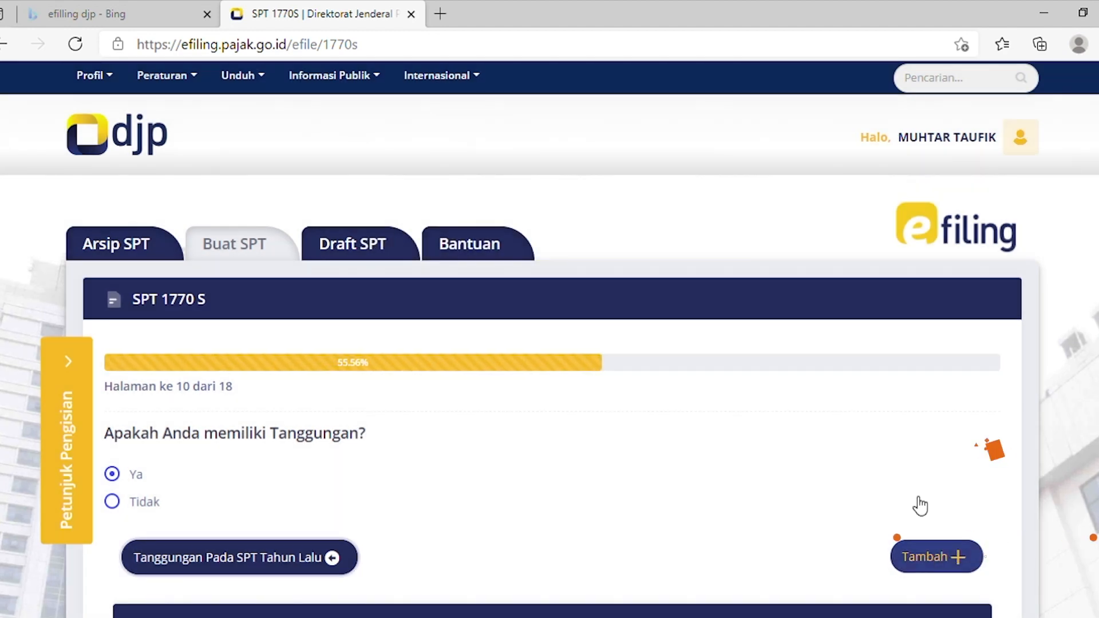
scroll(913, 467, "down", 2)
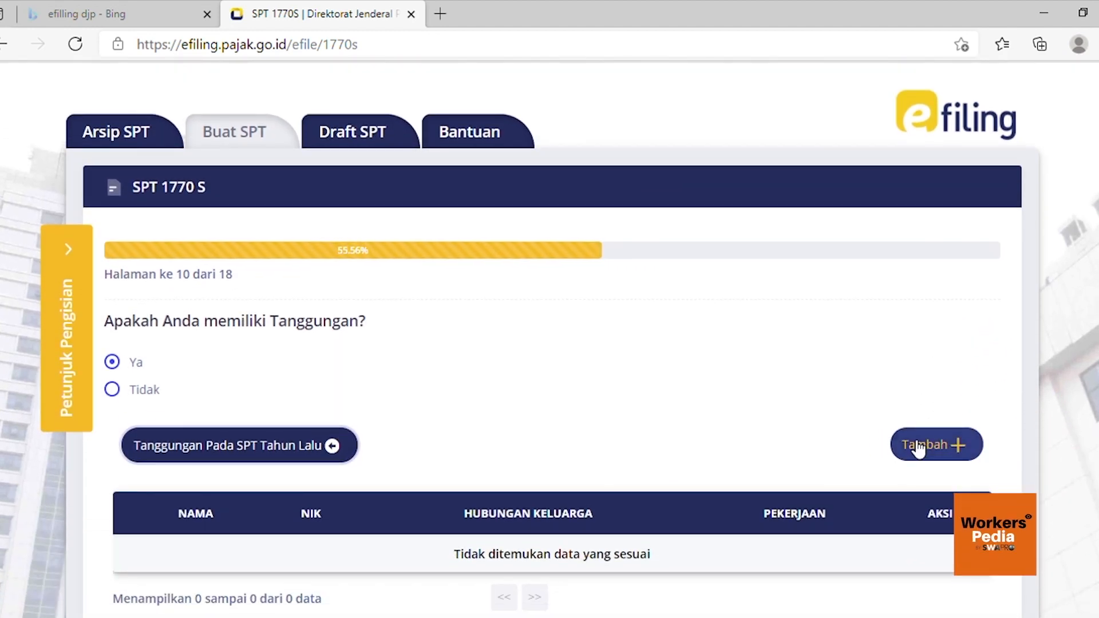
left_click(917, 448)
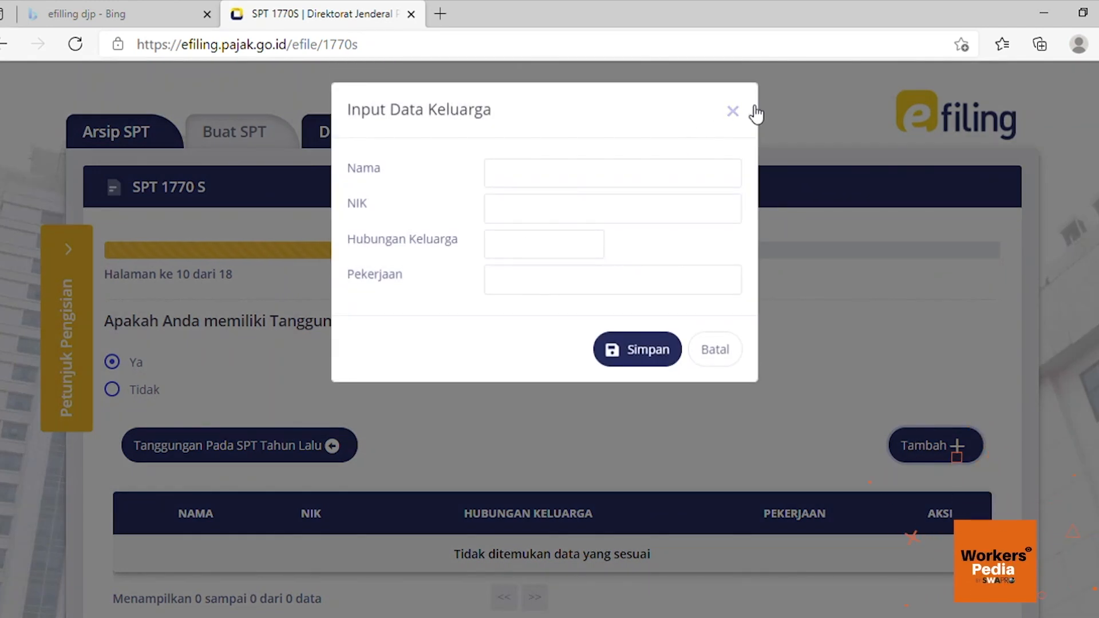
left_click(735, 112)
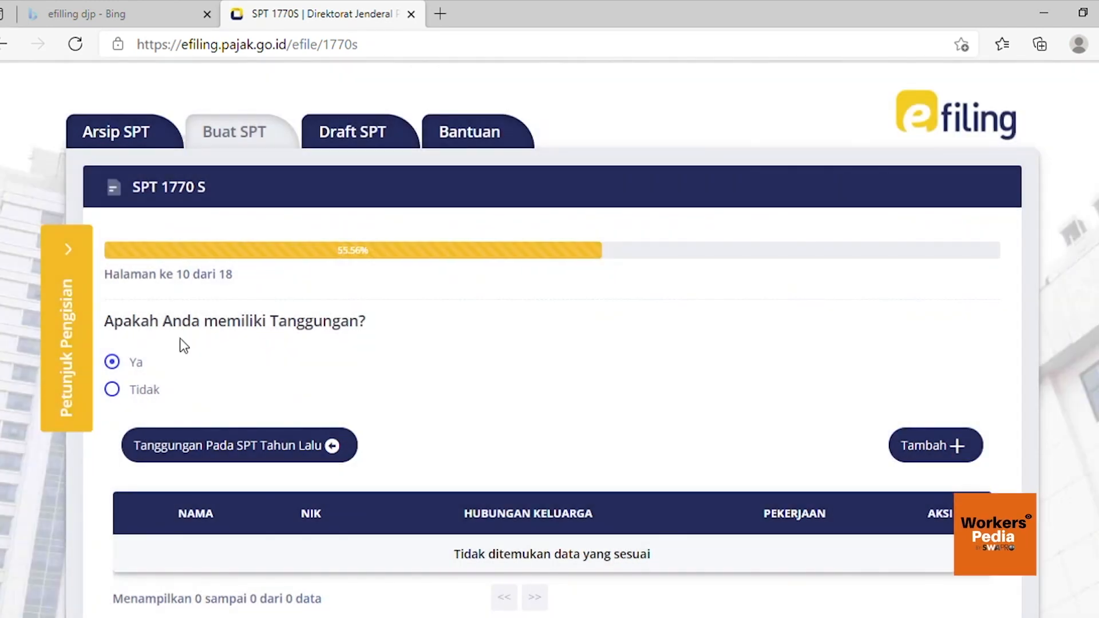
Answer Tidak to having dependents (Tanggungan) and to paying Zakat/Sumbangan Keagamaan, continuing to page 12.
left_click(123, 390)
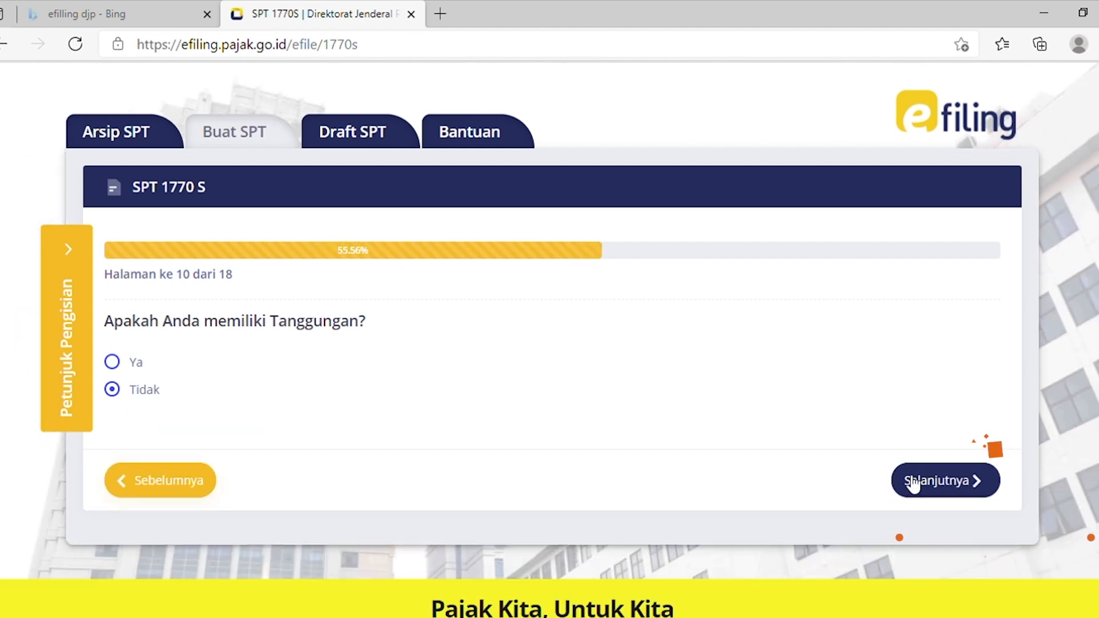
left_click(913, 483)
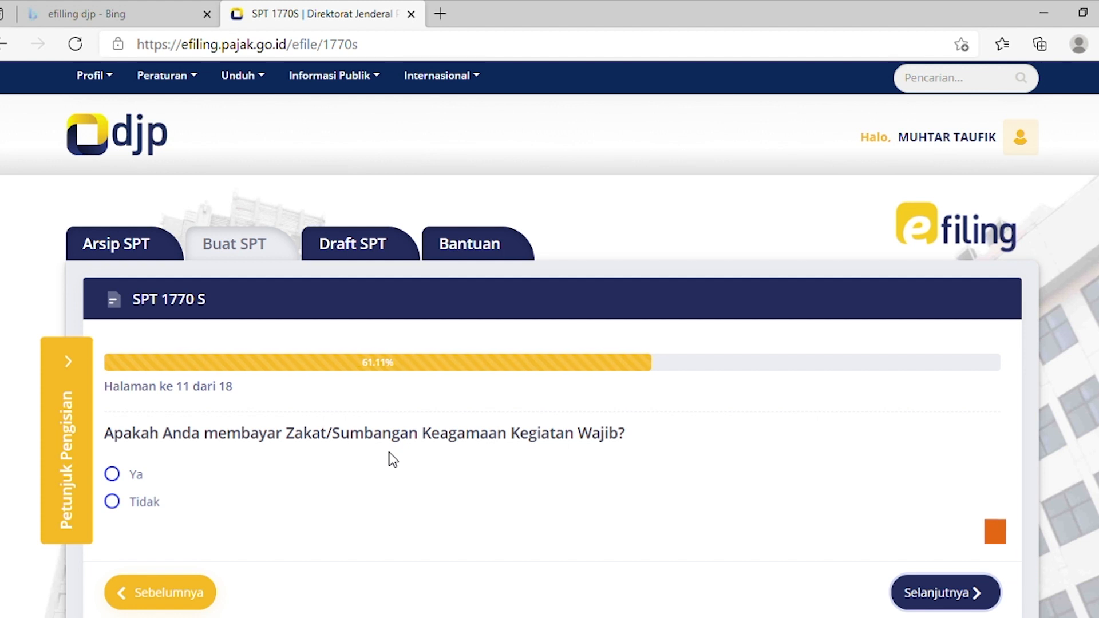
scroll(389, 458, "down", 2)
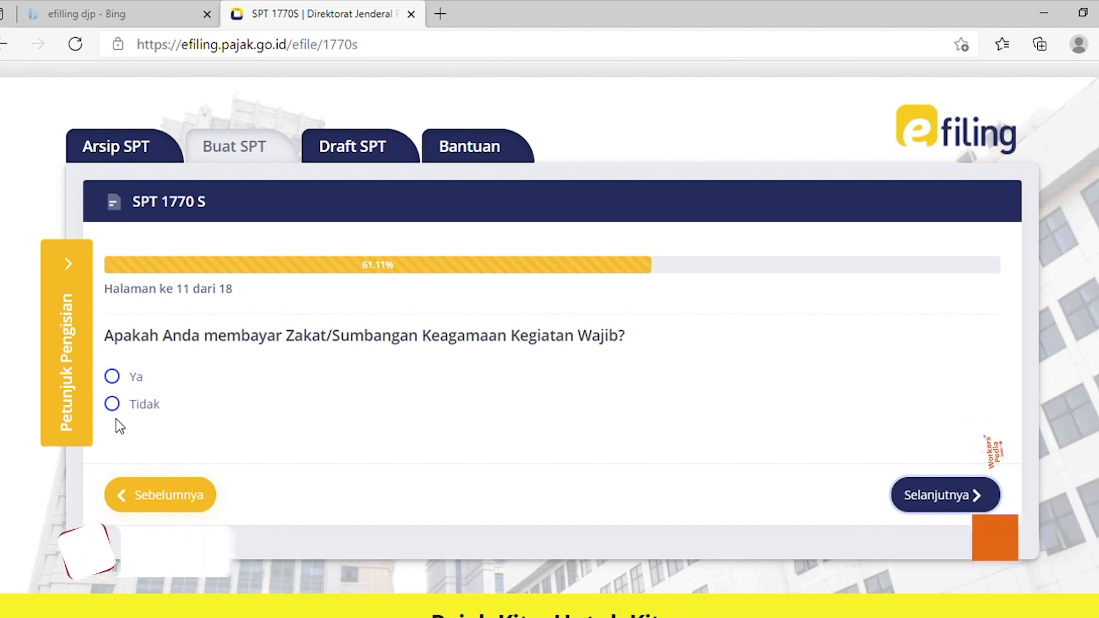
left_click(118, 407)
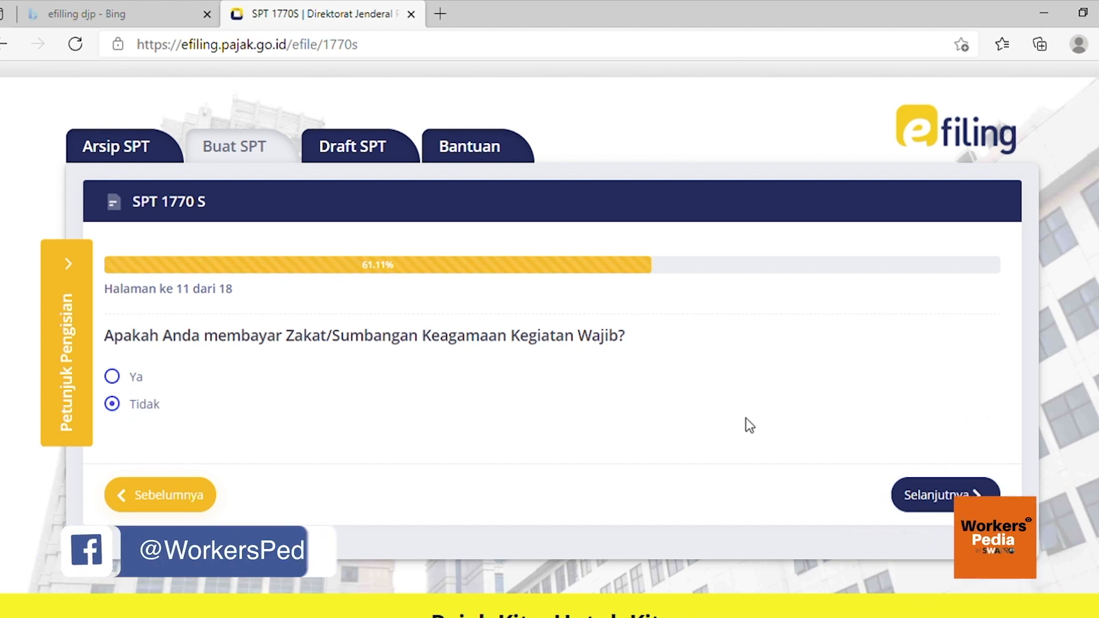
left_click(908, 506)
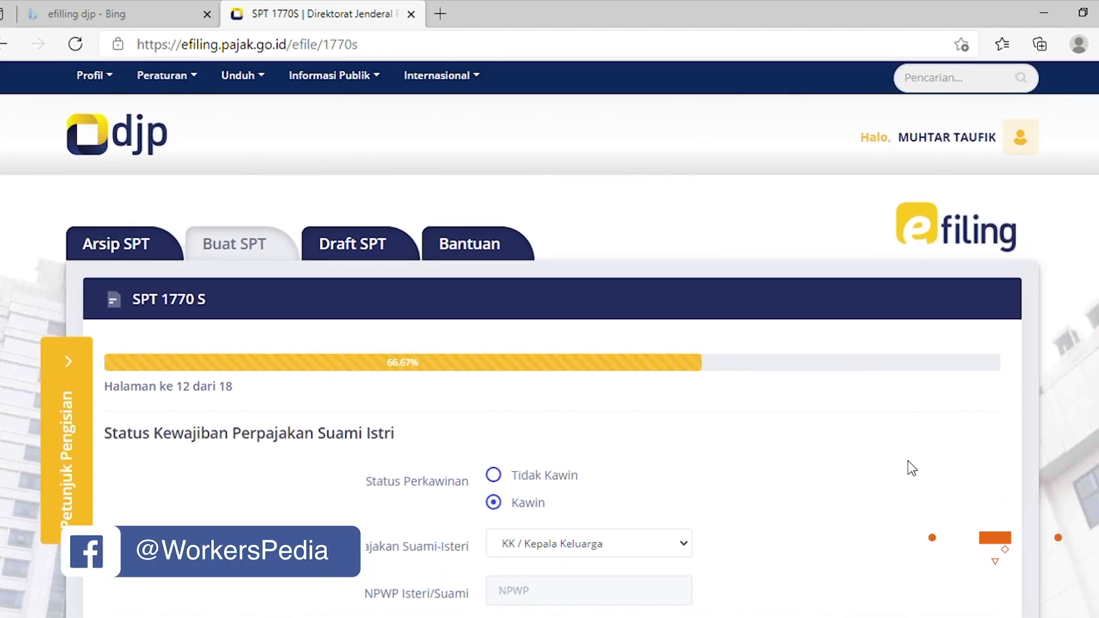
Accept the prefilled marital status and PTKP category, and answer Tidak to the PPh Pasal 24 return/reduction question, continuing to page 14.
scroll(908, 452, "down", 3)
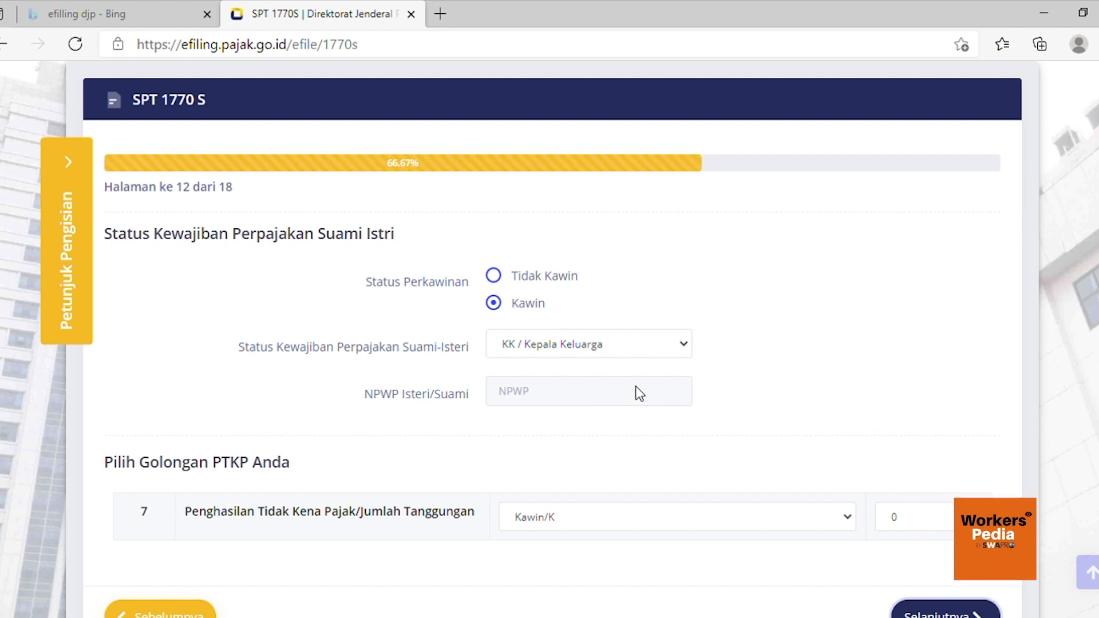
scroll(929, 396, "down", 2)
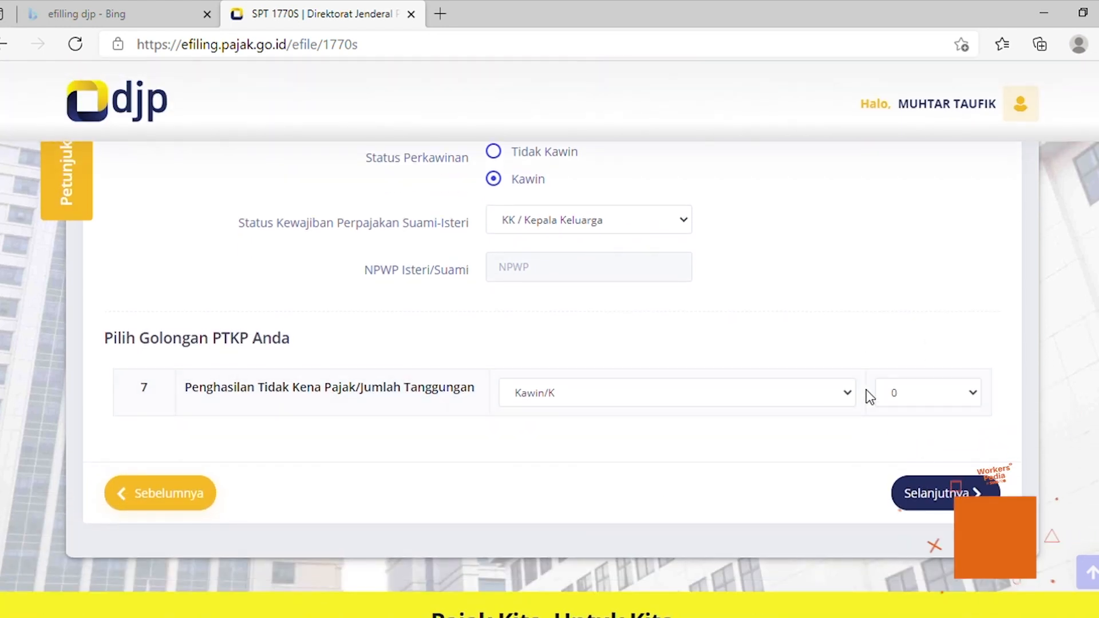
left_click(952, 499)
scroll(952, 505, "up", 1)
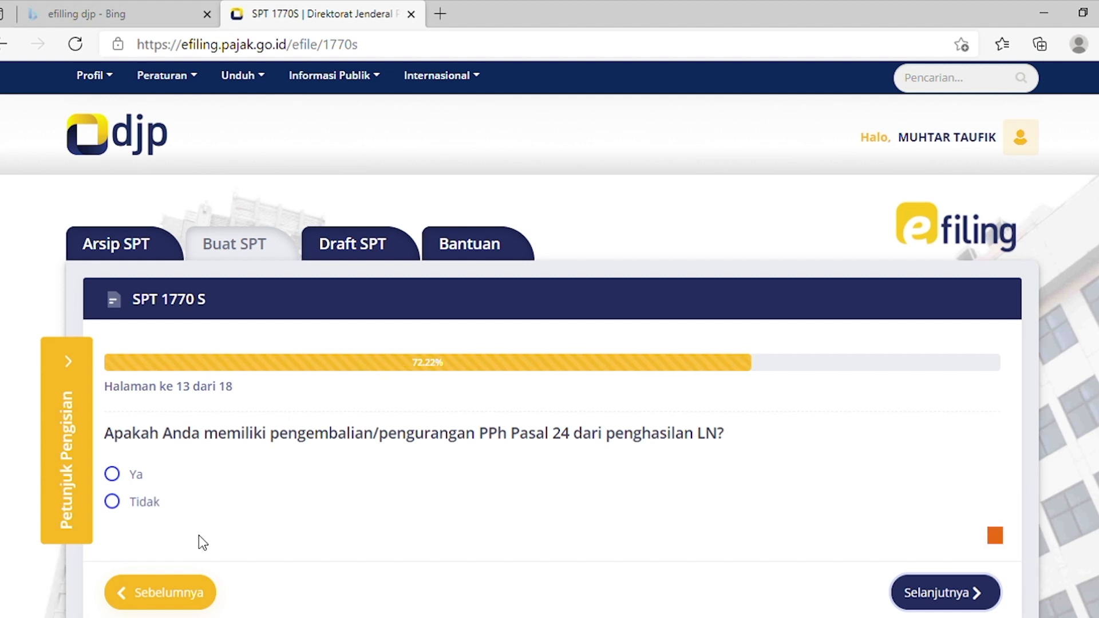
left_click(117, 500)
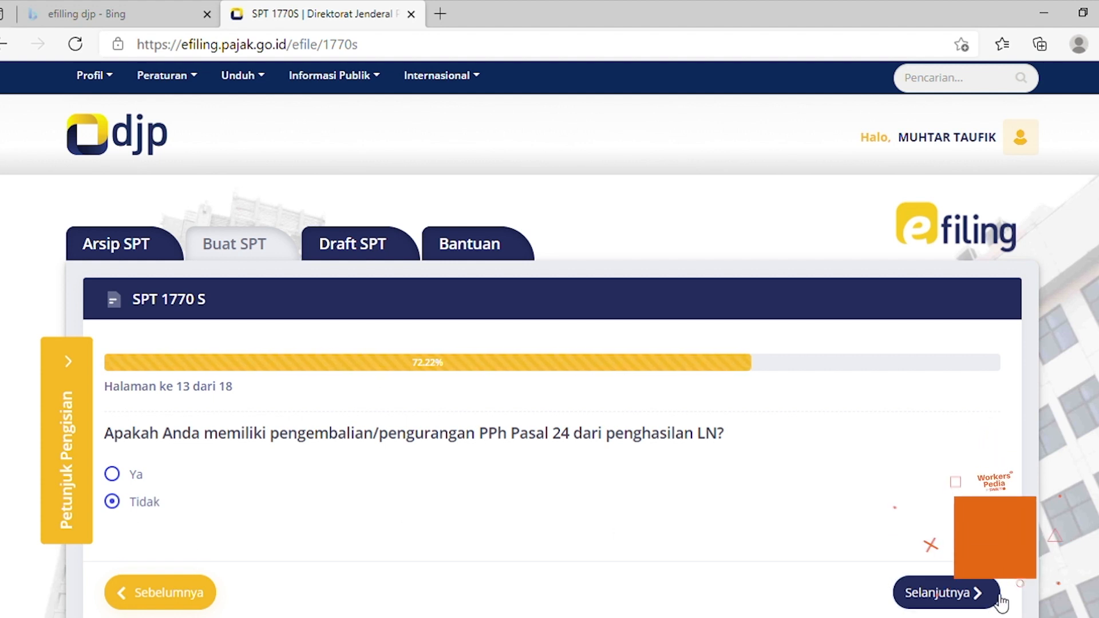
left_click(976, 594)
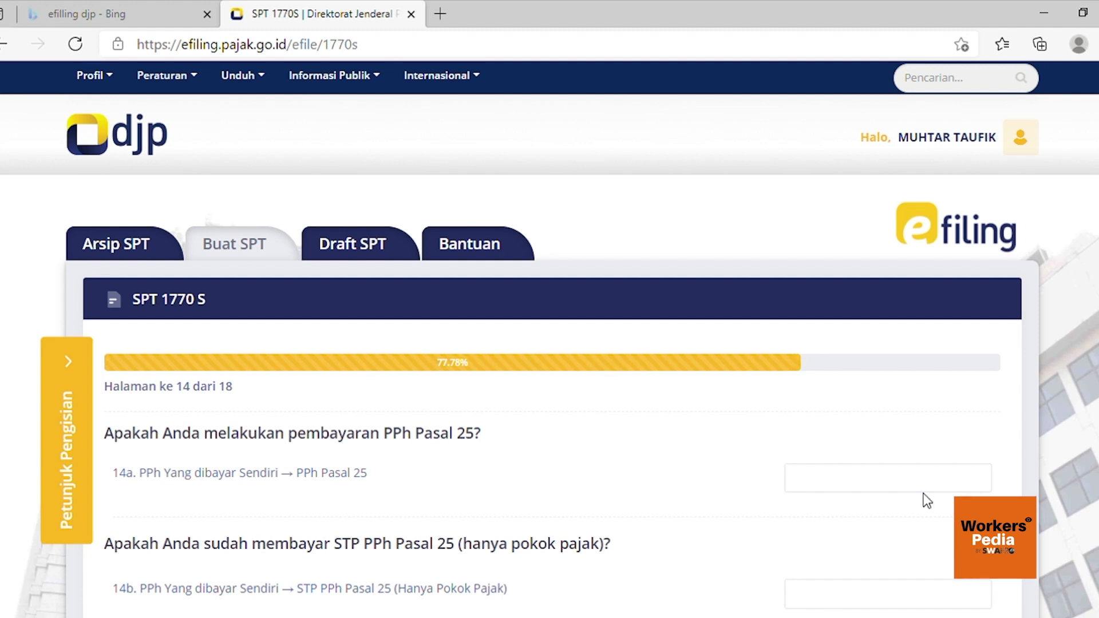
Leave both PPh Pasal 25 payment fields blank and continue past the tax calculation to page 18.
scroll(884, 446, "down", 1)
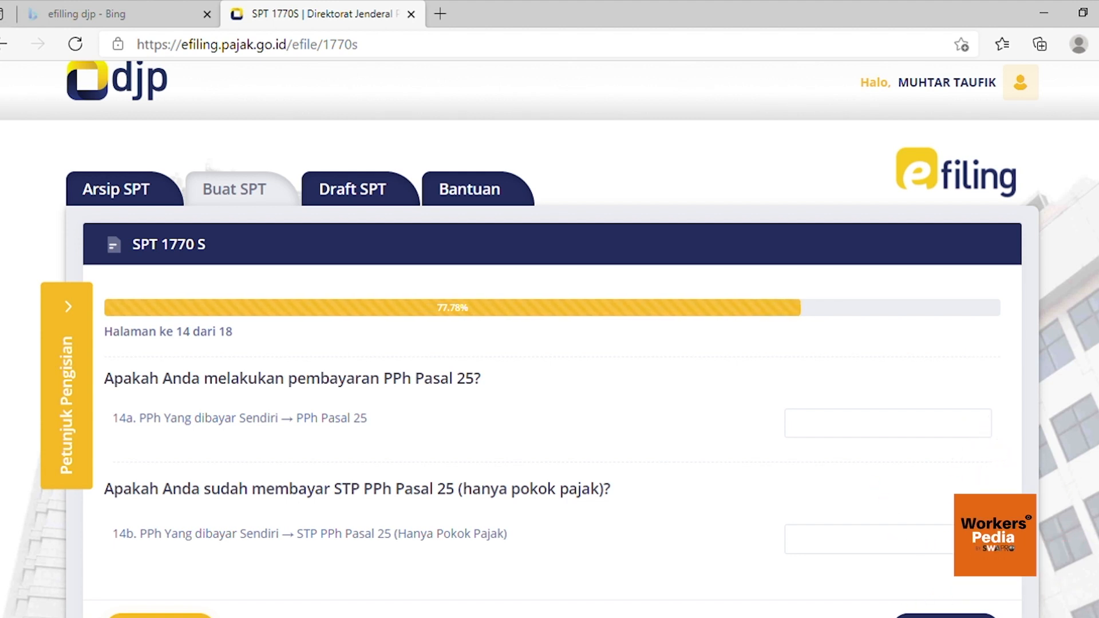
scroll(550, 337, "down", 3)
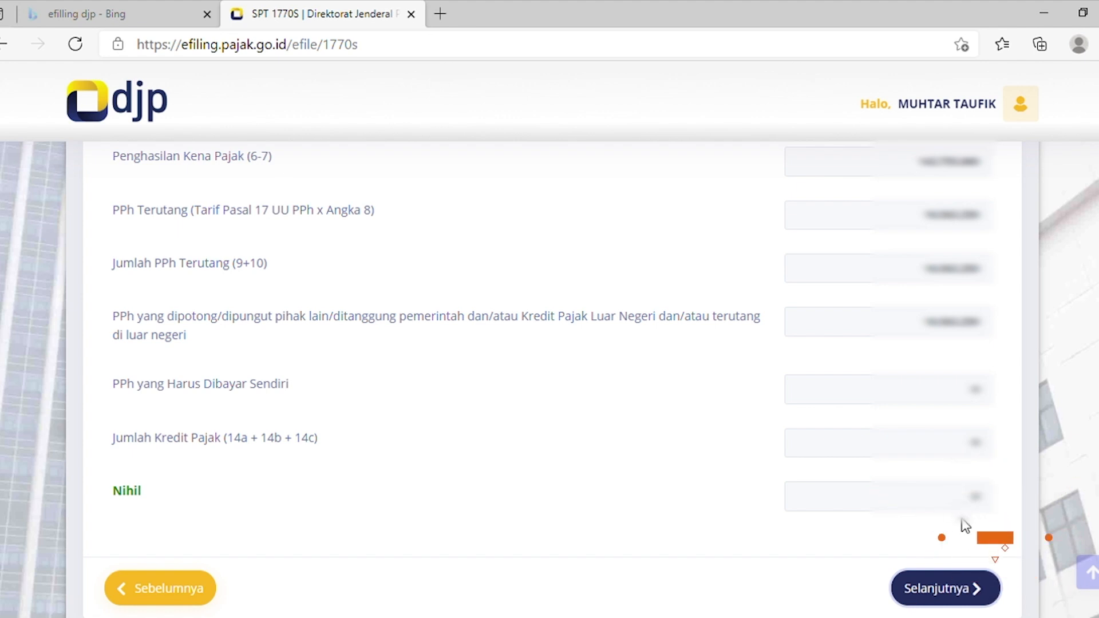
left_click(952, 596)
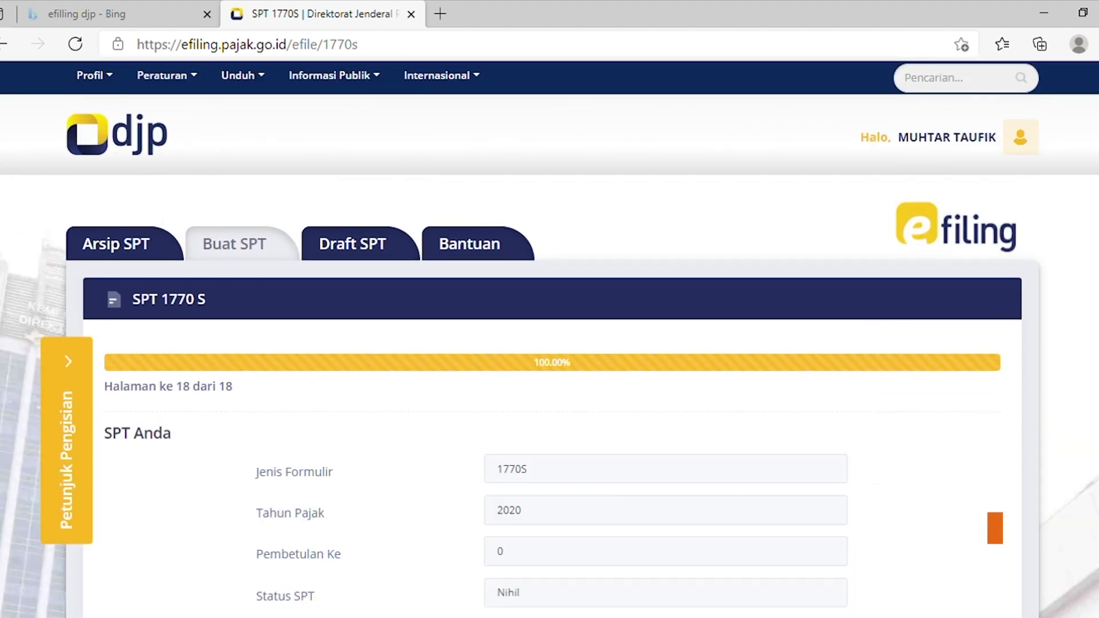
Review the SPT Anda summary on page 18, from the form type down to the verification code section.
scroll(549, 344, "down", 3)
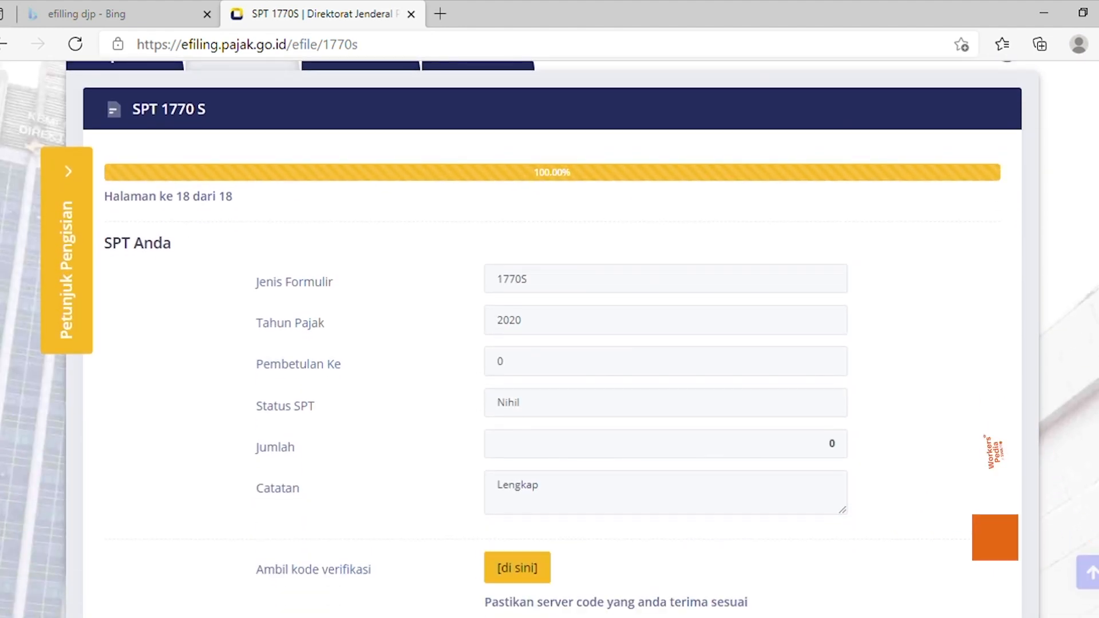
scroll(550, 343, "down", 4)
scroll(550, 344, "up", 4)
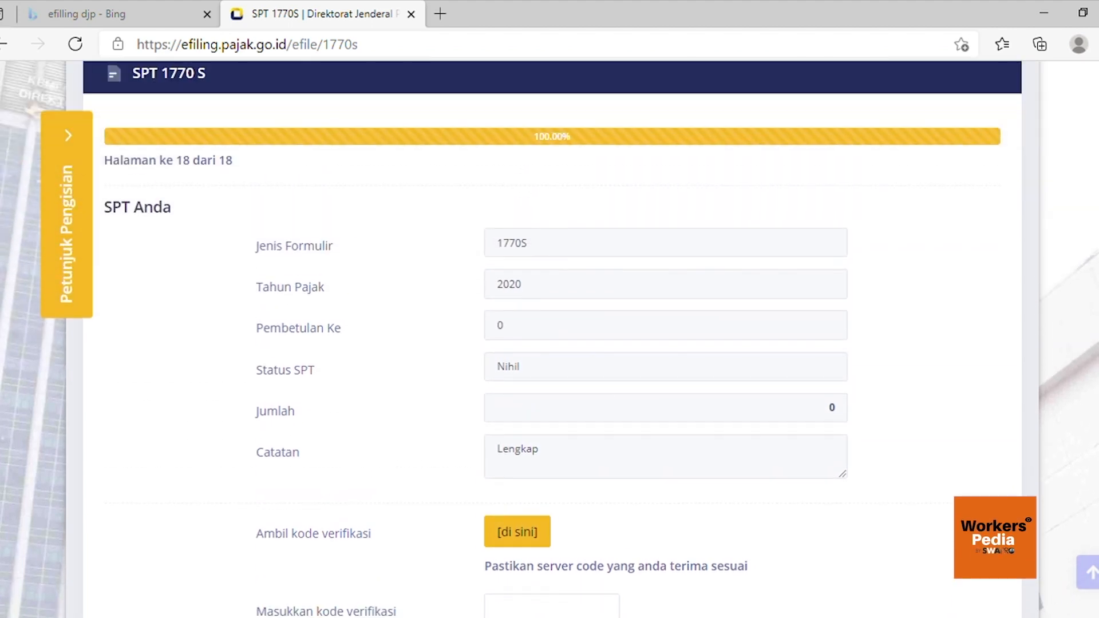
scroll(550, 344, "up", 1)
scroll(550, 343, "down", 1)
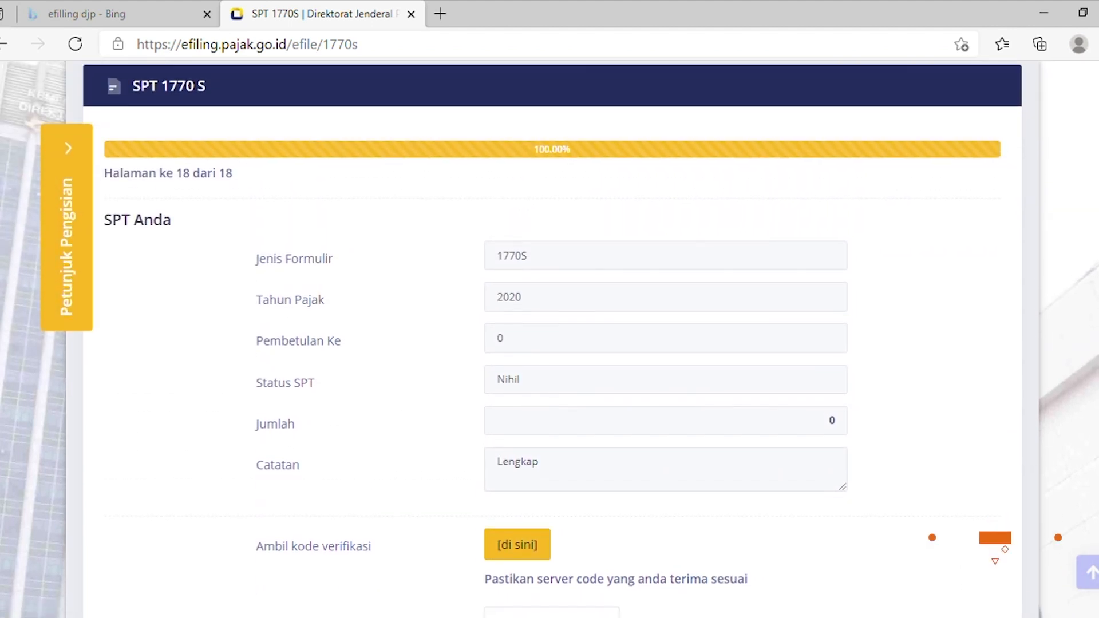
scroll(550, 344, "down", 1)
scroll(550, 344, "up", 1)
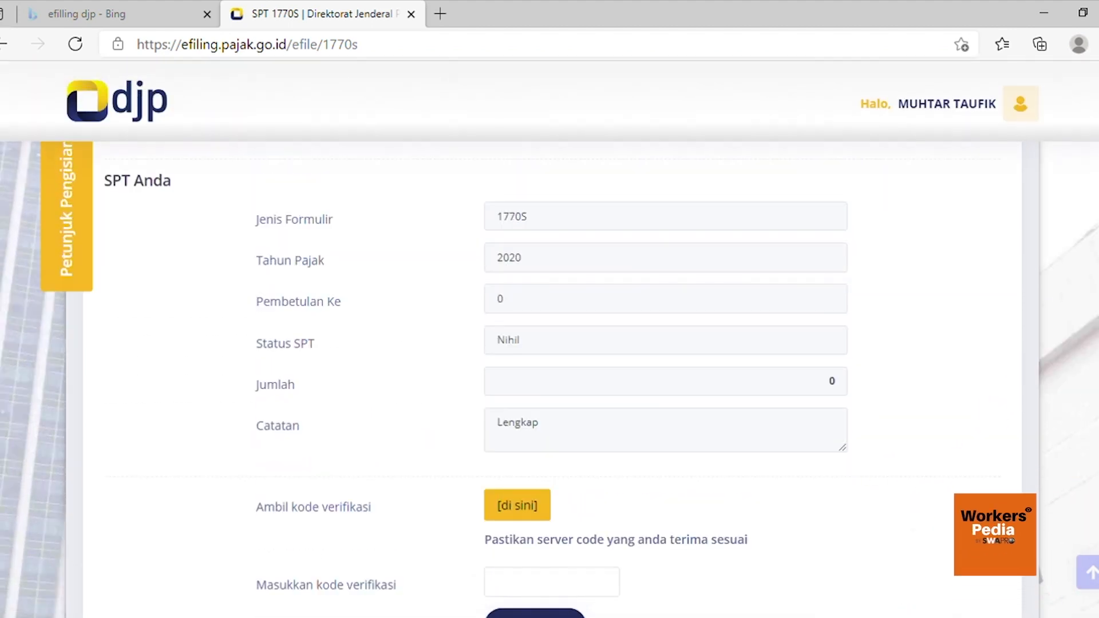
scroll(813, 442, "down", 1)
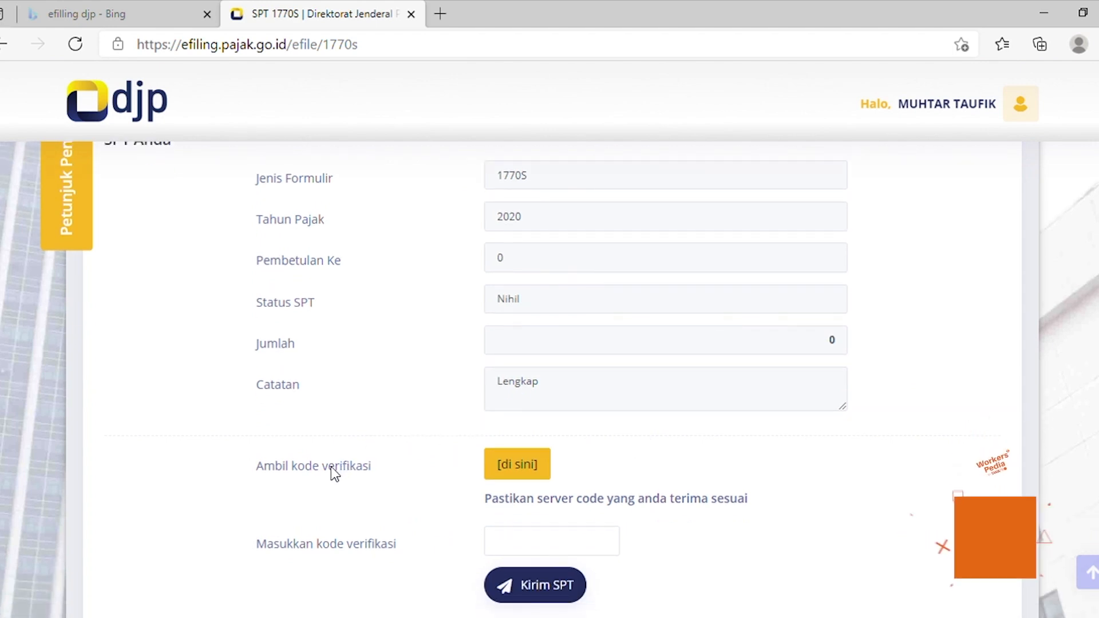
Check the email and SMS delivery options for the verification code and close them without requesting a code.
left_click(520, 467)
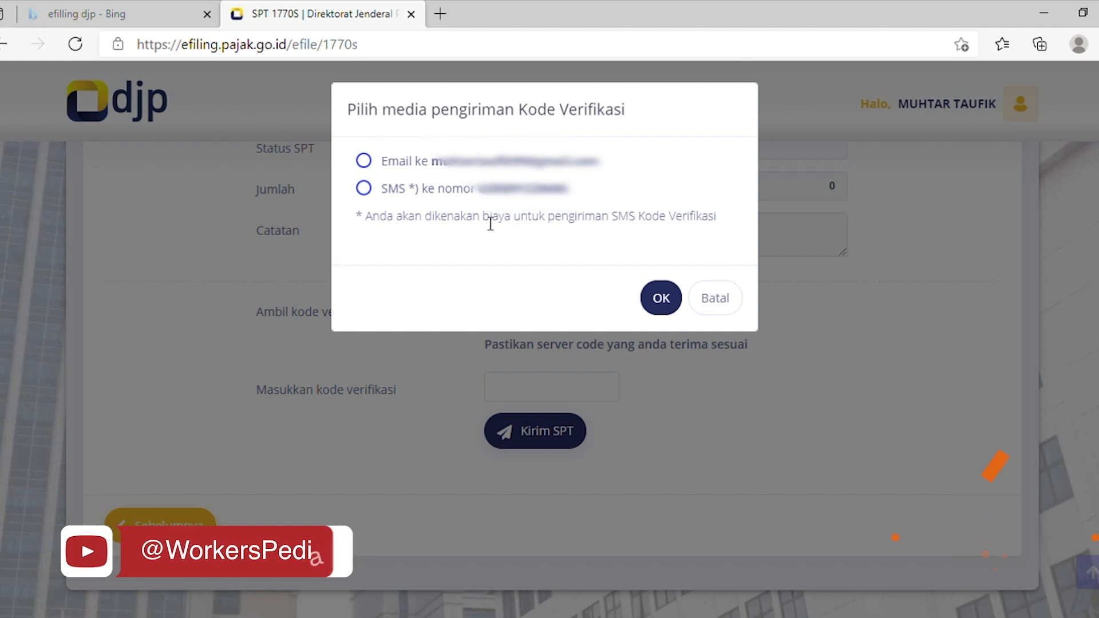
left_click(723, 306)
scroll(645, 453, "down", 3)
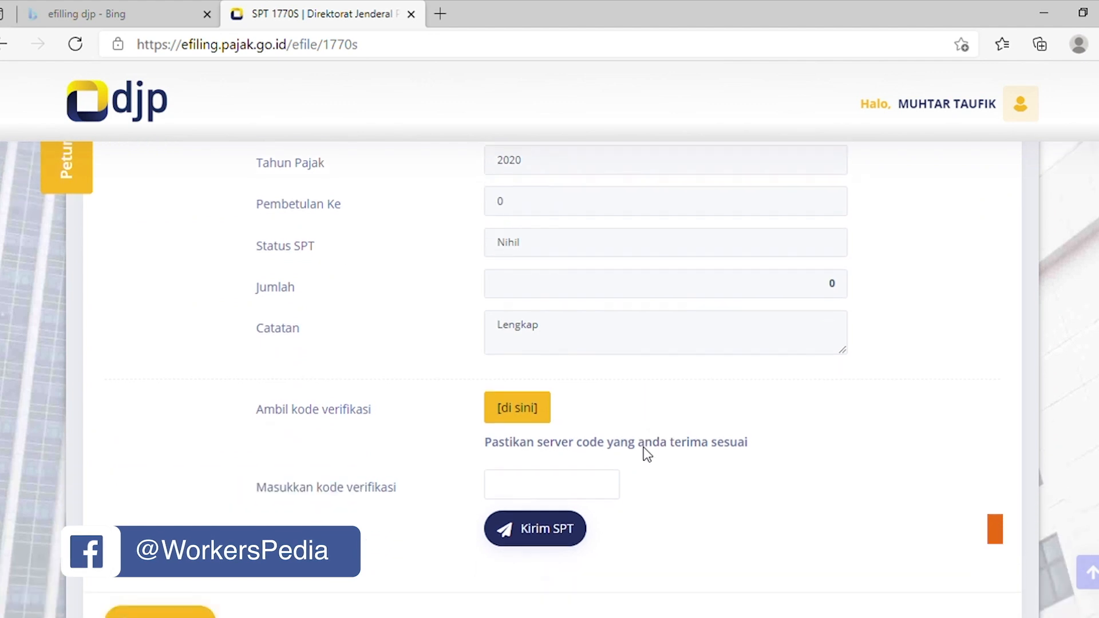